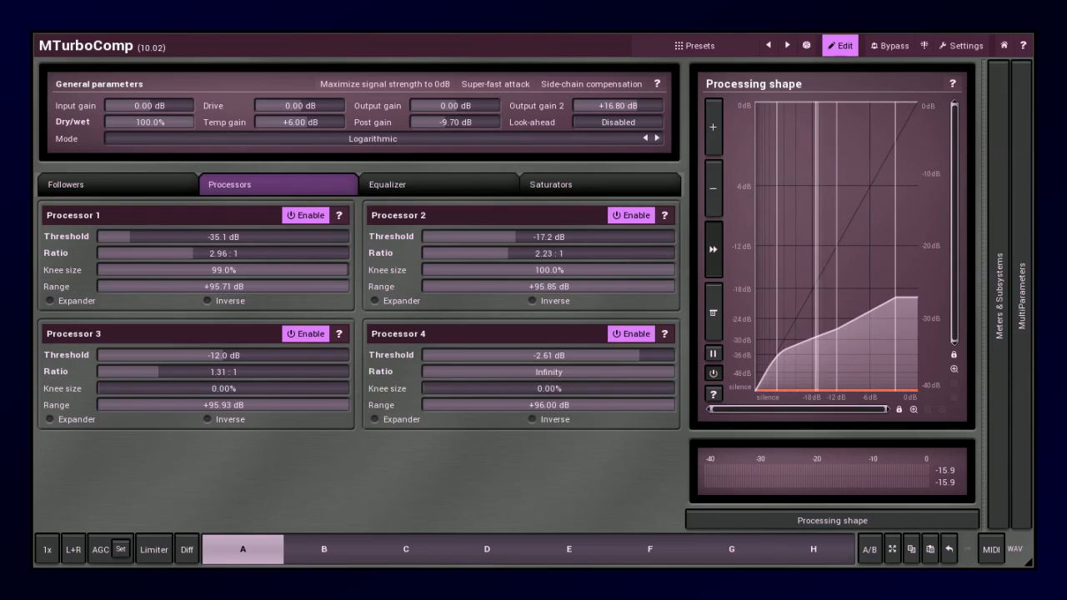
Show the saturators and enable both the input saturator and the output saturator
click(551, 184)
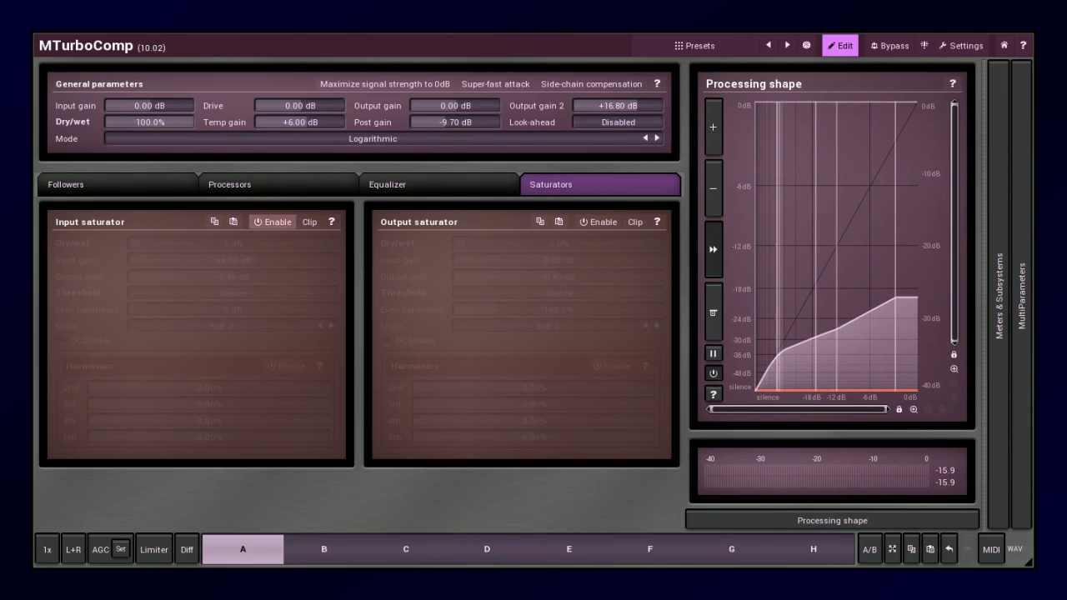
click(272, 222)
click(599, 222)
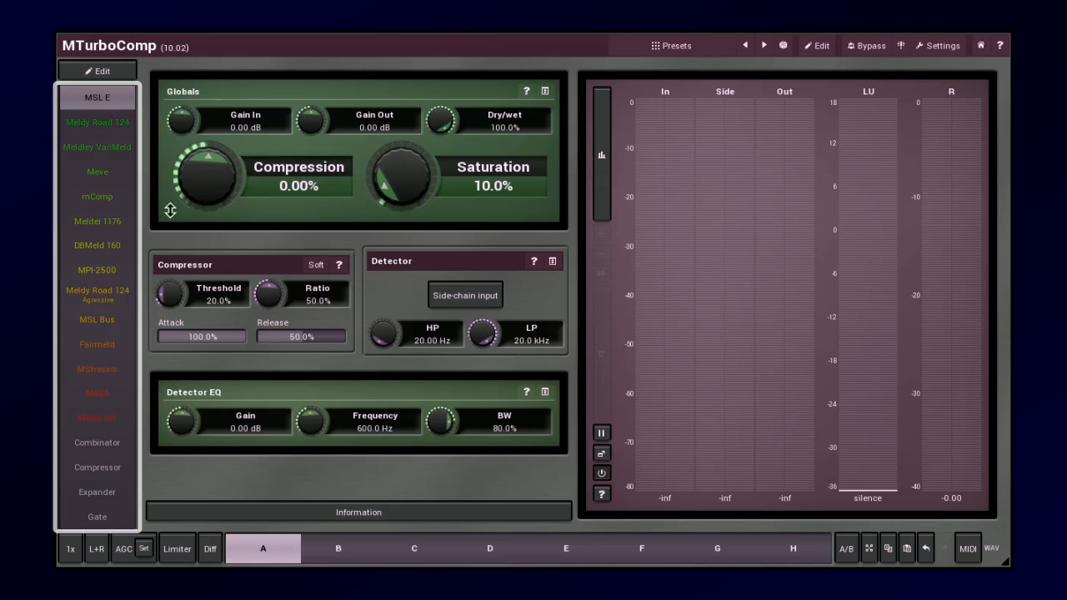
Load the Meldley VariMeld, Meldei 1176 and MSL Bus compressors in turn, and show the description of MSL Bus
click(114, 150)
click(104, 223)
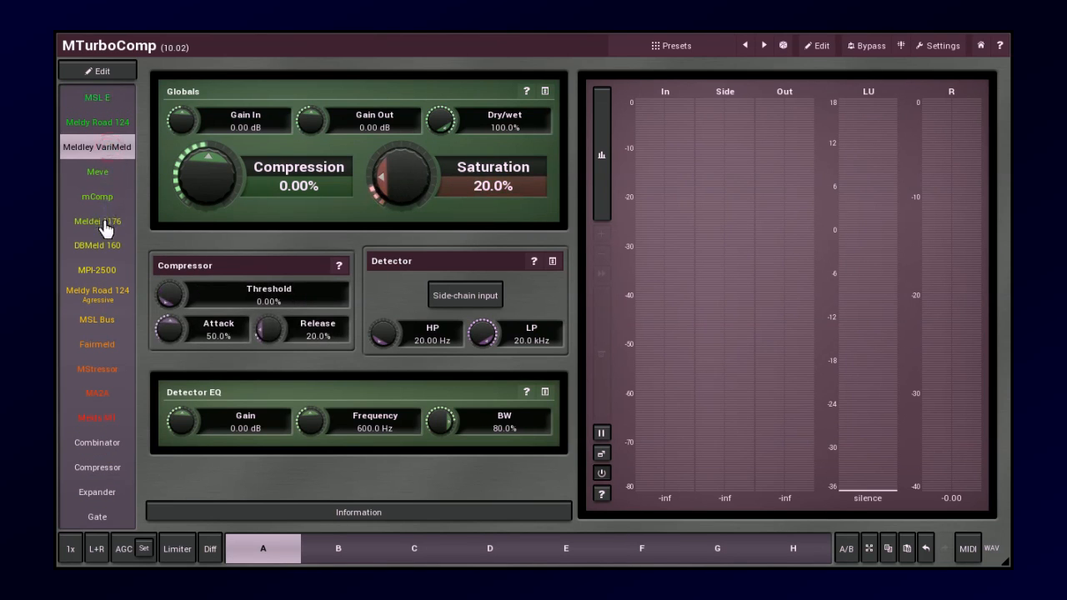
click(101, 328)
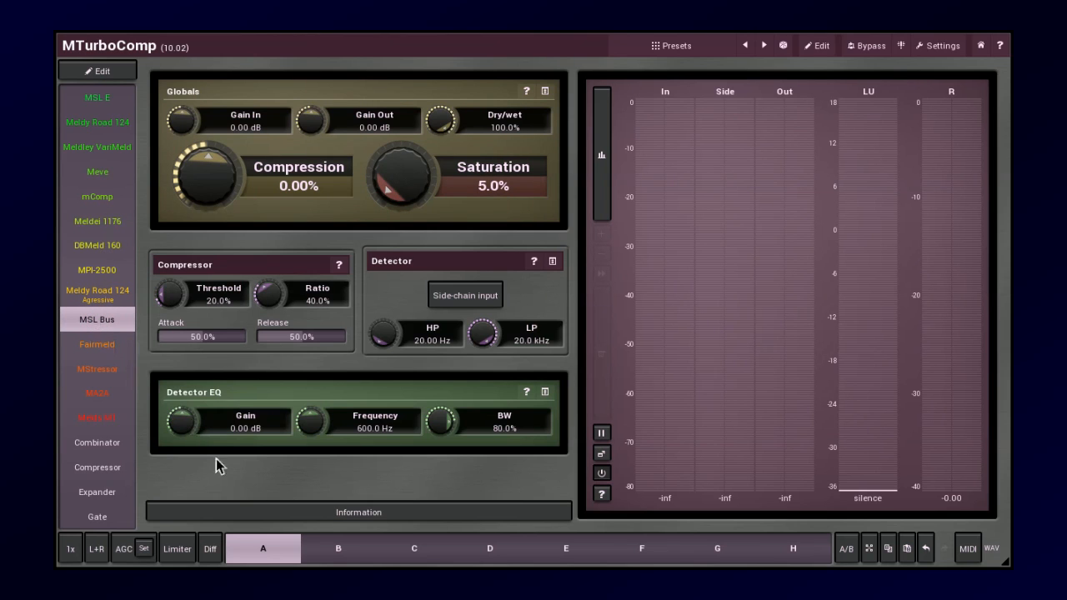
click(282, 517)
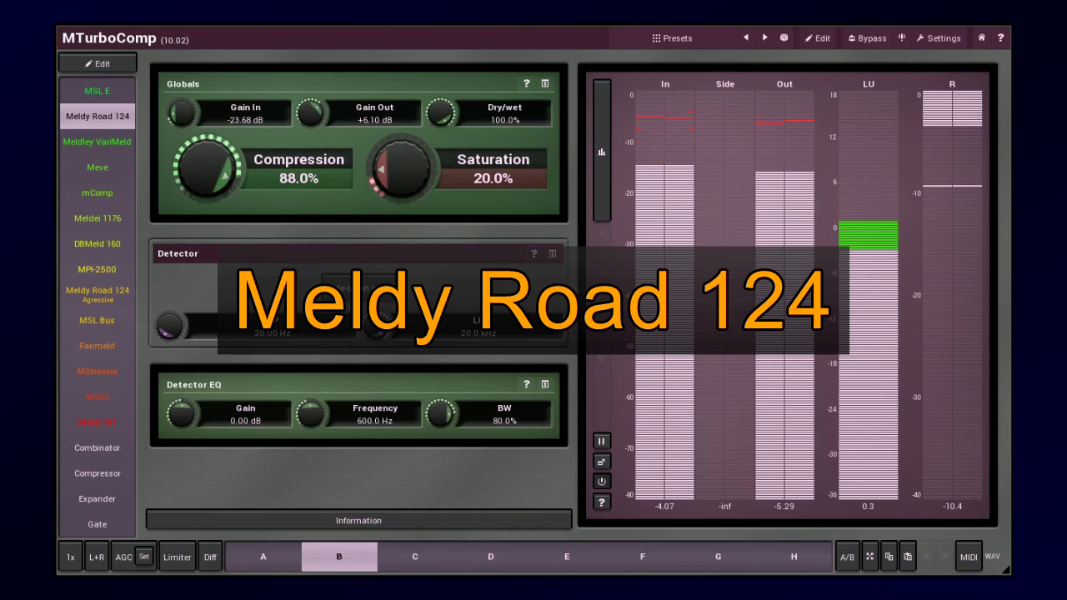
Load the MPI-2500 compressor, and turn off bypass on the Meve and Meldei 1176 compressors to hear them processed
click(97, 269)
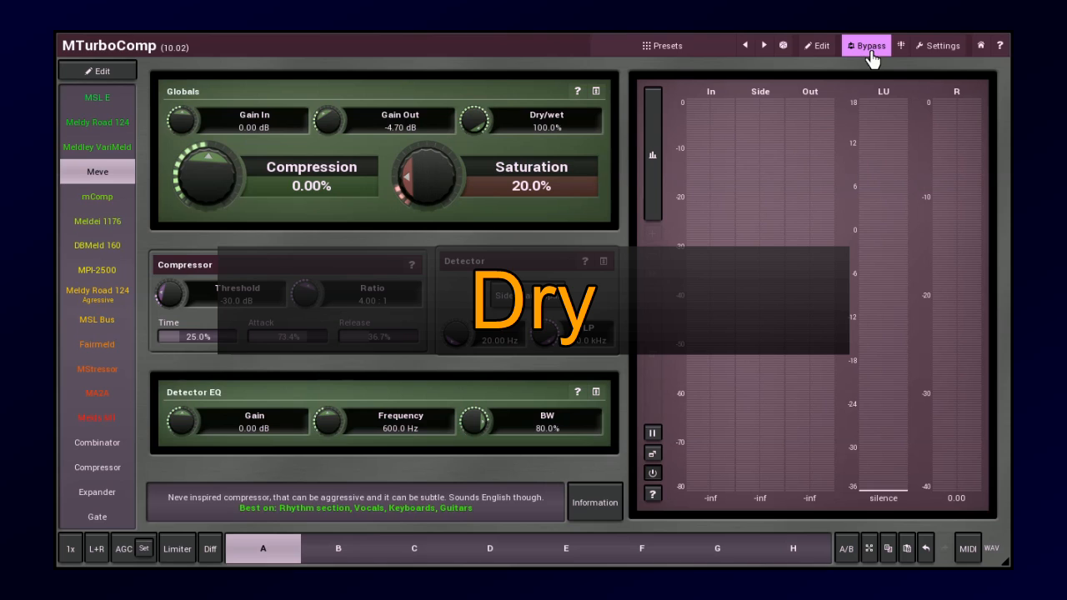
click(871, 48)
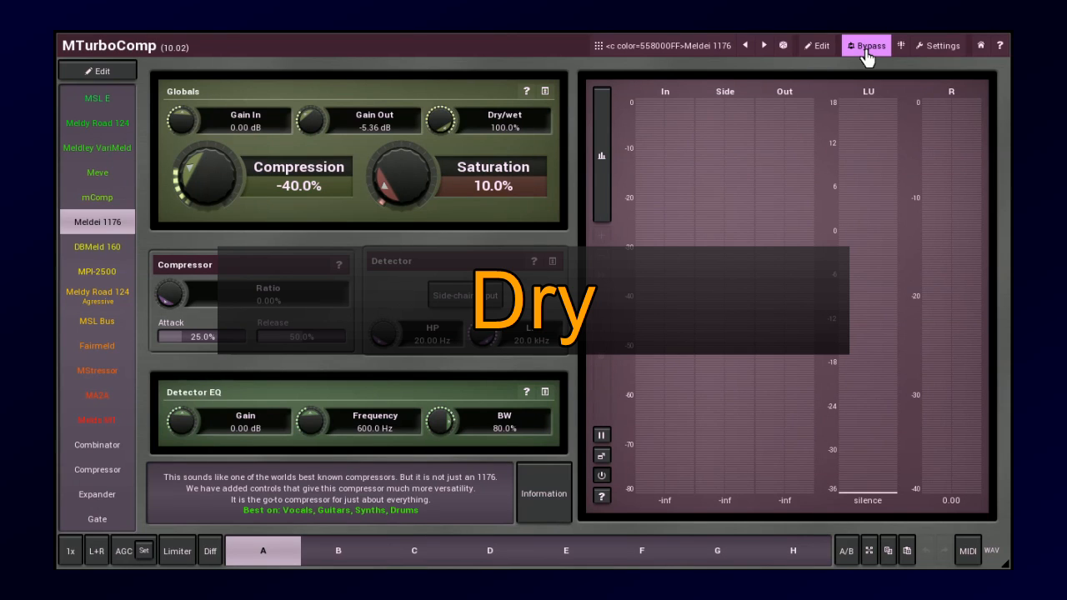
click(867, 50)
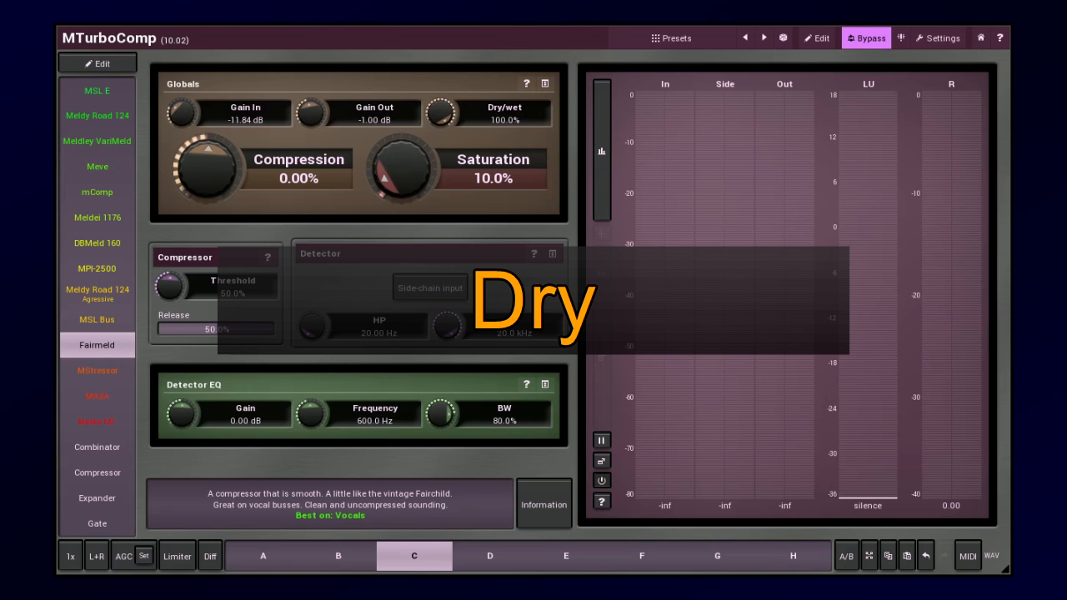
Turn off bypass on Fairmeld and compare it with the settings stored in slots B and A
click(866, 39)
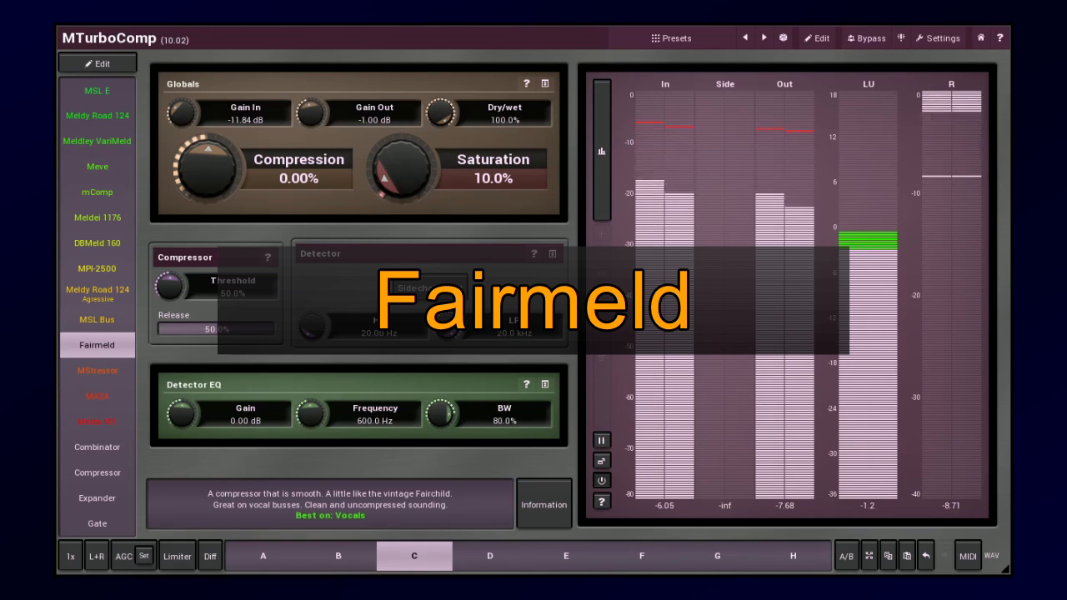
click(338, 556)
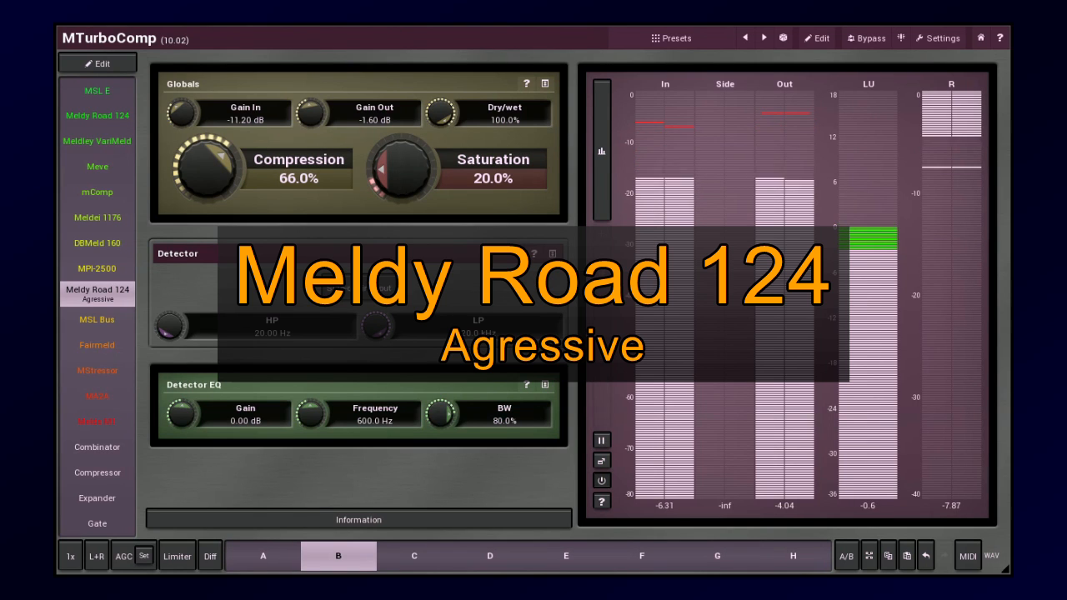
click(263, 556)
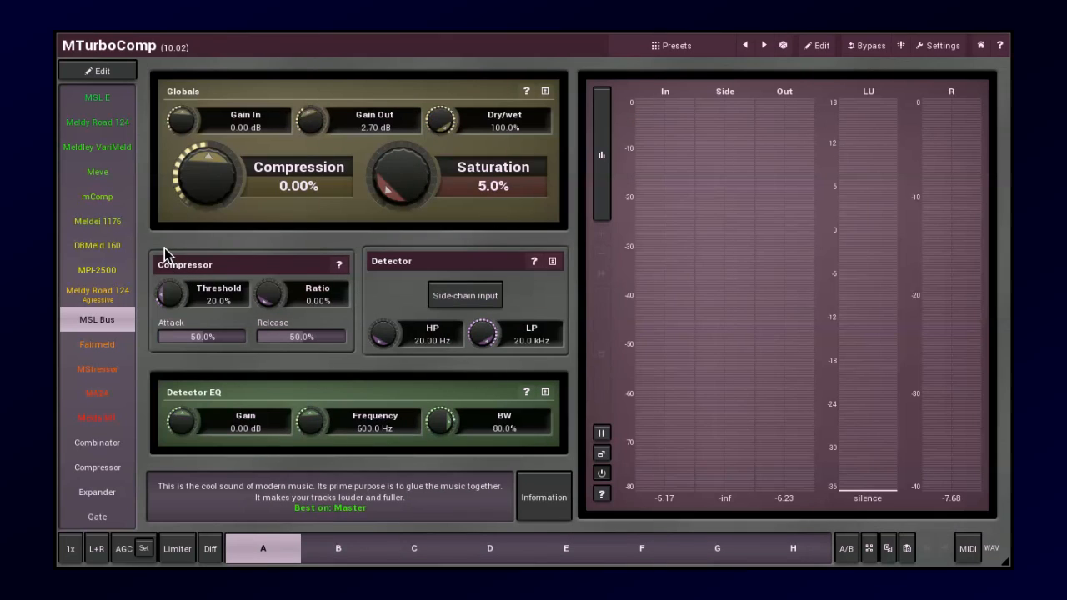
Load the Meldei 1176, Meldley VariMeld and Fairmeld compressors one after another
click(107, 223)
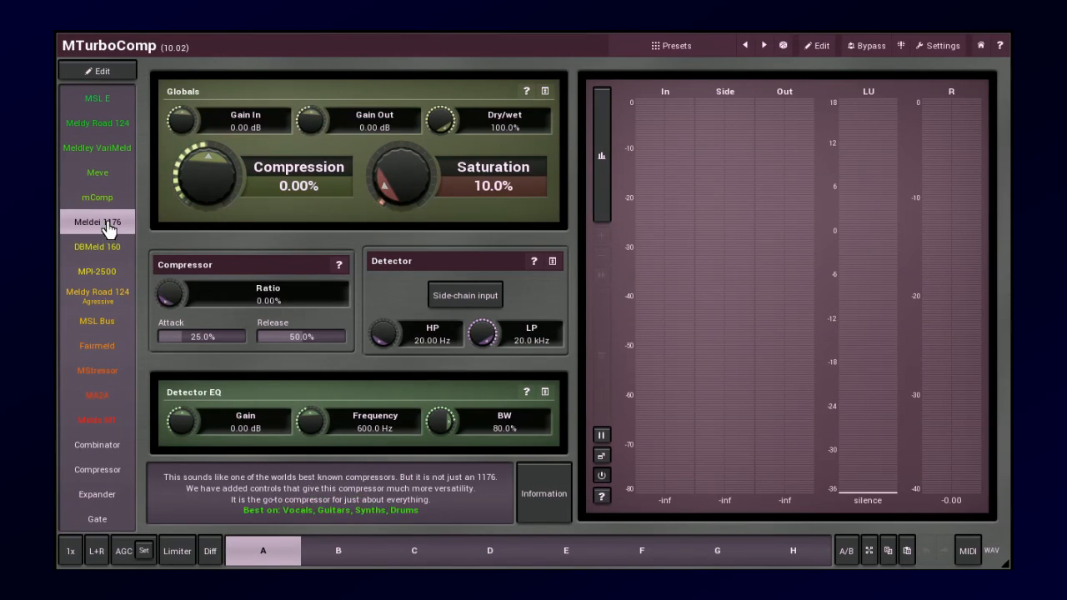
click(102, 158)
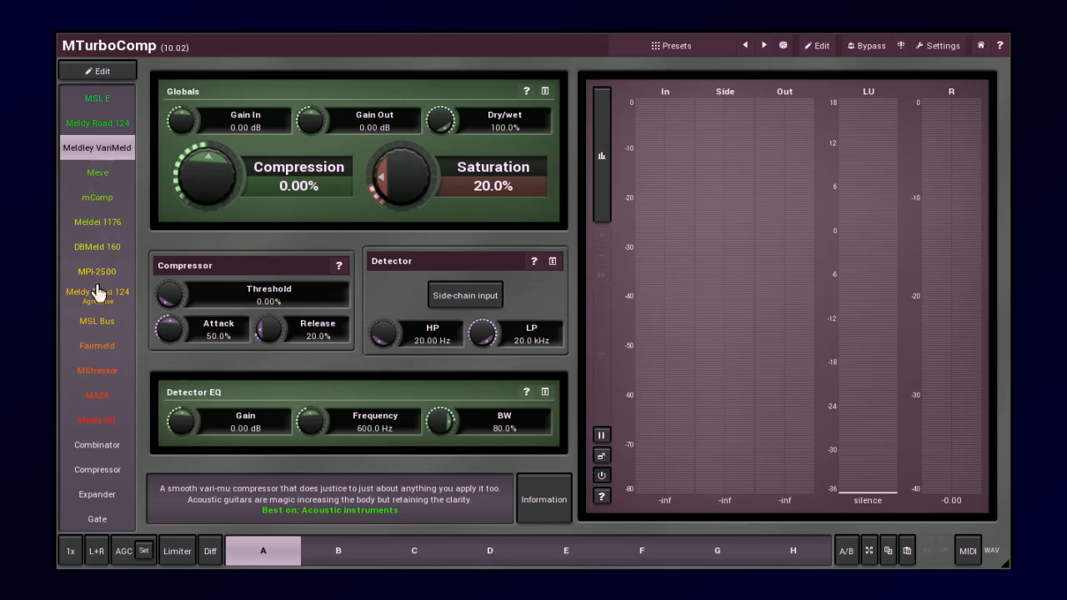
click(91, 349)
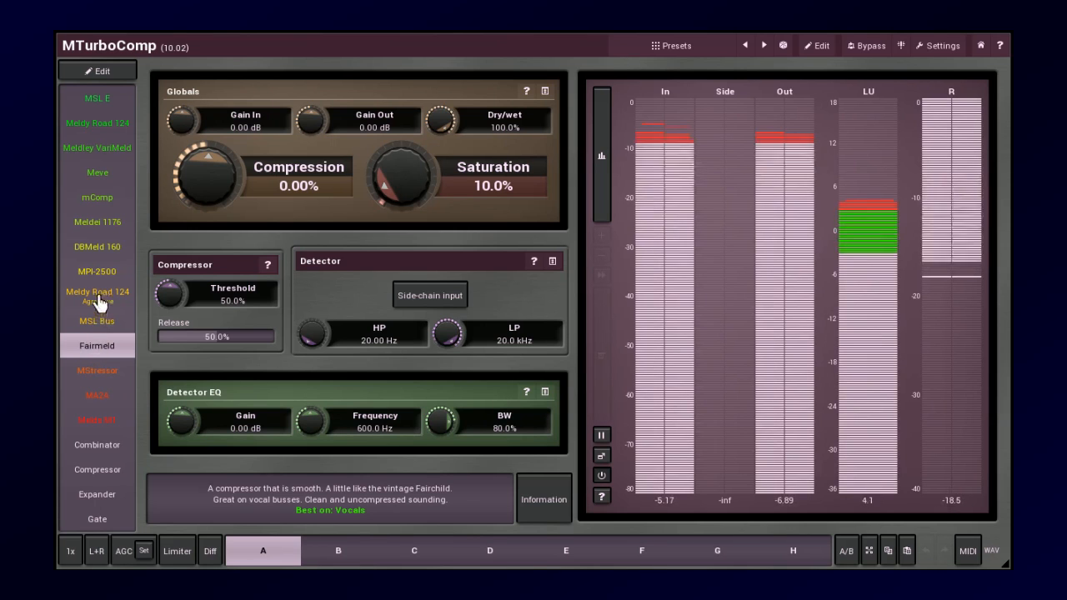
Audition the DBMeld 160, MPI-2500, Meldy Road 124 Agressive, MSL Bus, Meldy Road 124 and Meldley VariMeld compressors in turn
click(99, 249)
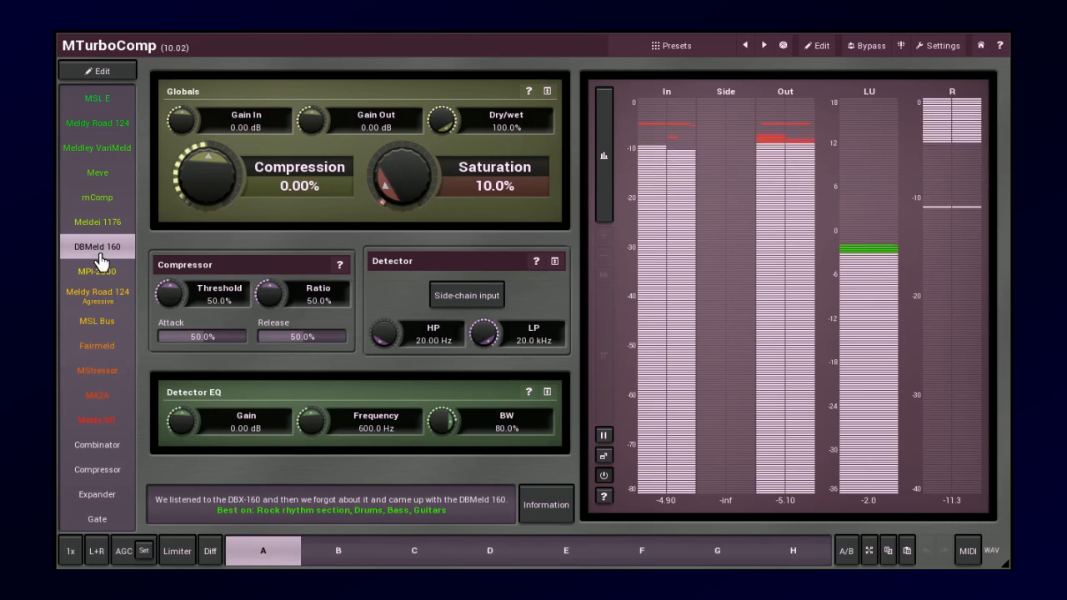
click(99, 275)
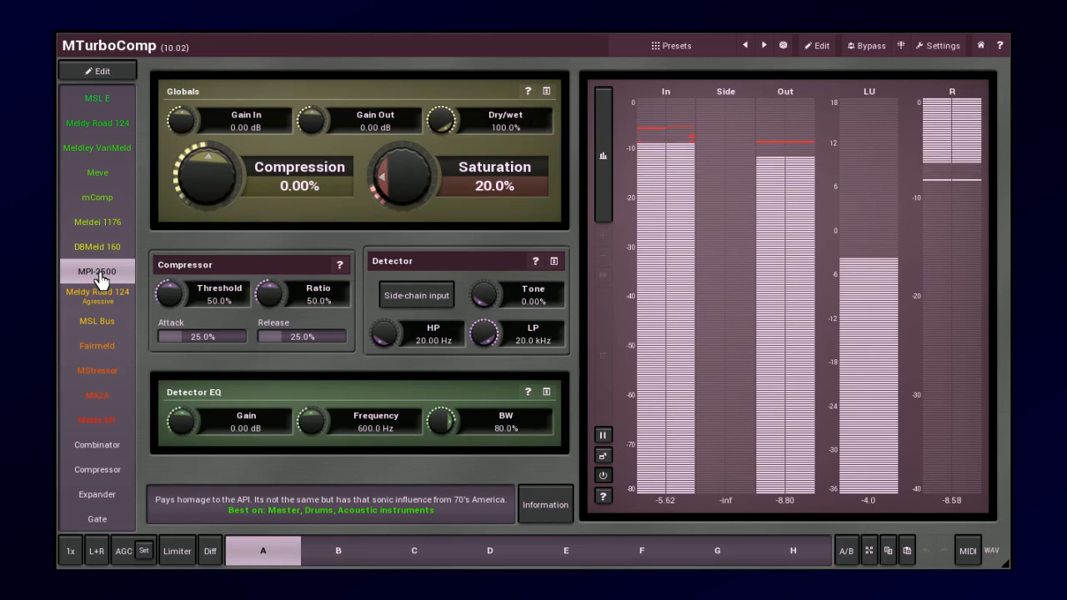
click(99, 296)
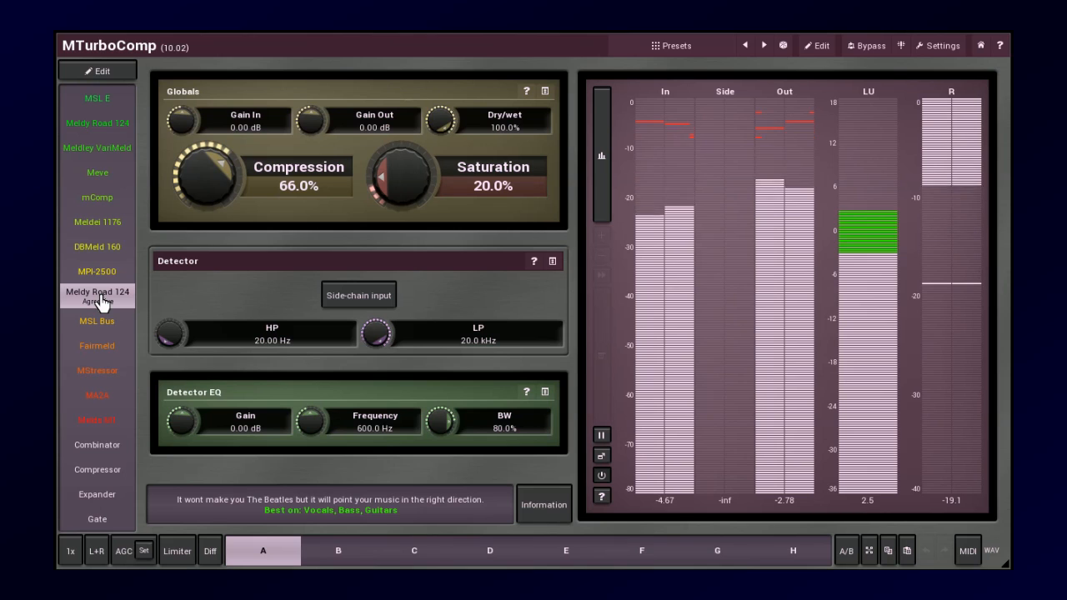
click(99, 323)
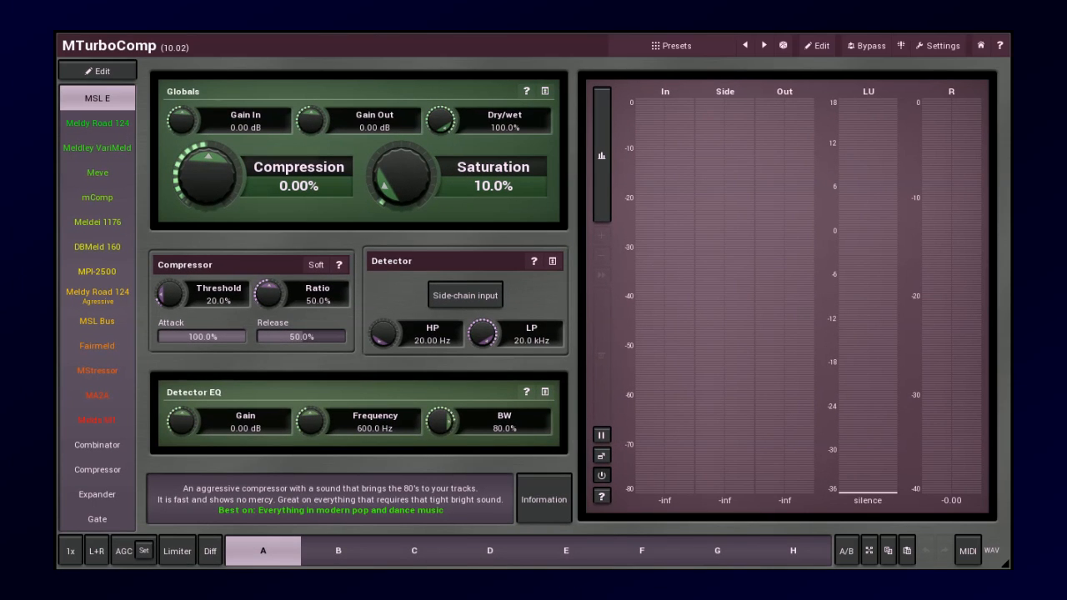
click(98, 122)
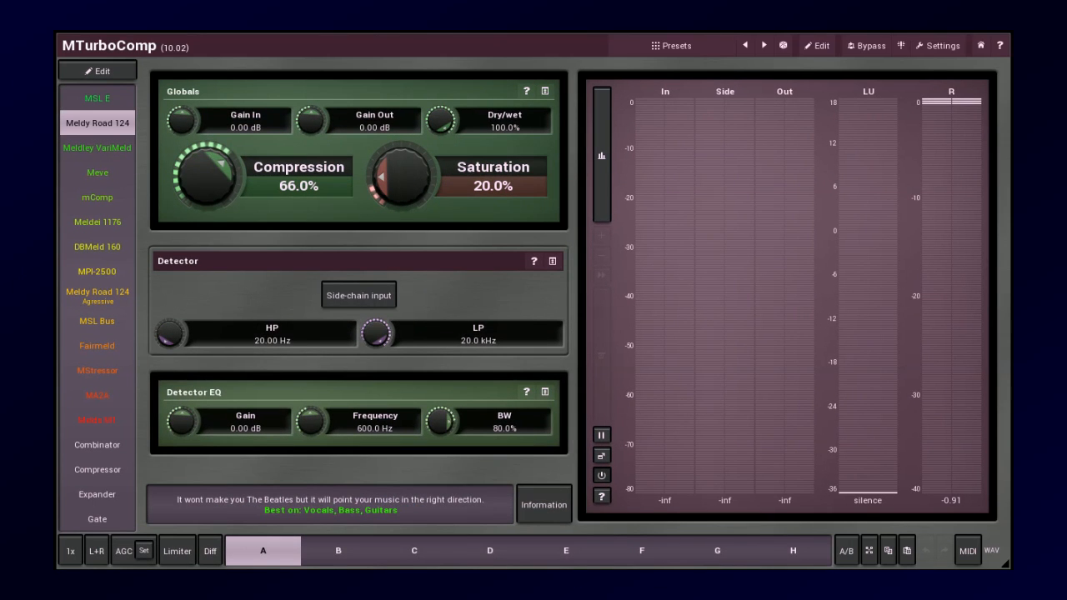
click(98, 147)
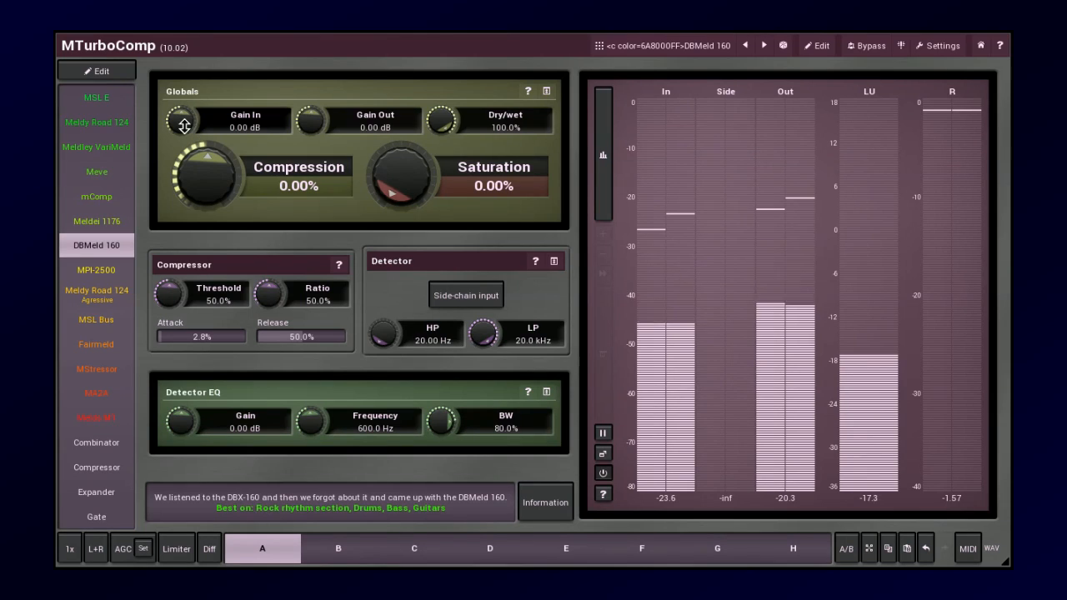
Raise the input gain of the DBMeld 160 compressor
drag(181, 123, 181, 94)
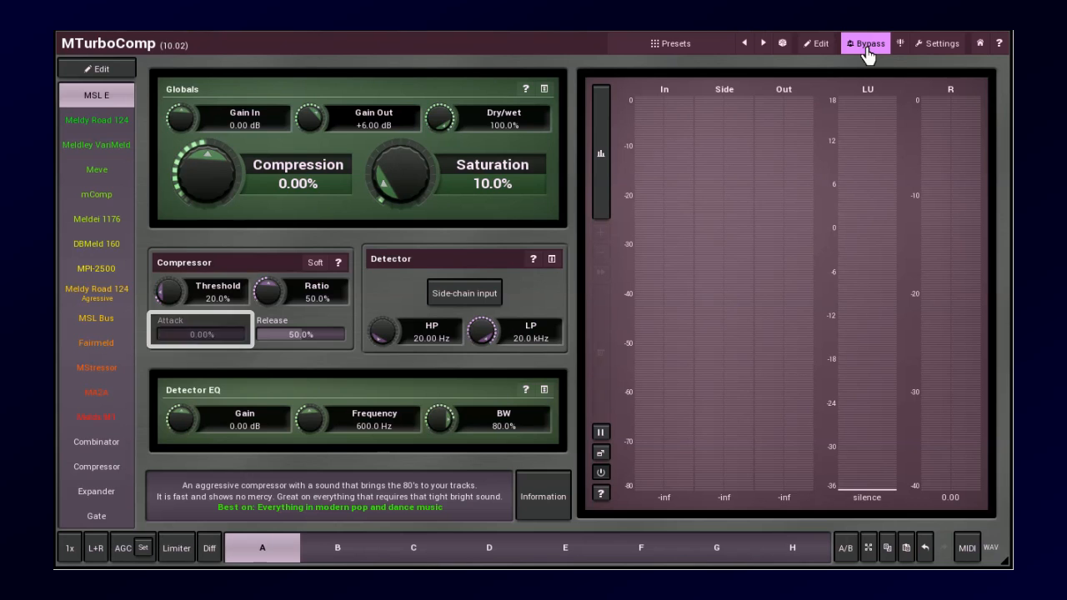
Turn off bypass on the MSL E compressor and raise its attack
click(867, 52)
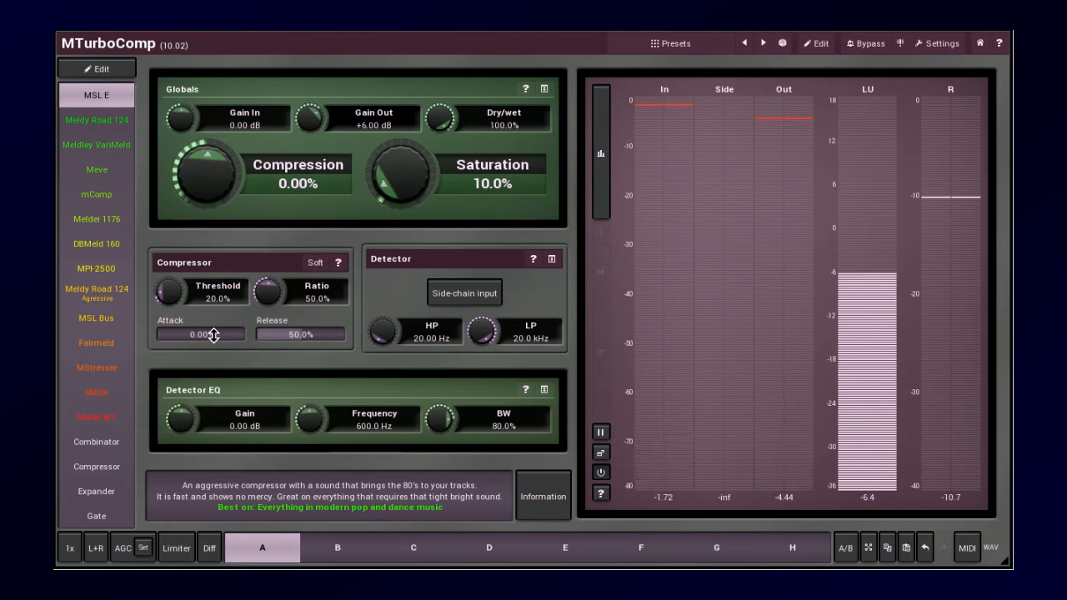
drag(213, 334, 213, 263)
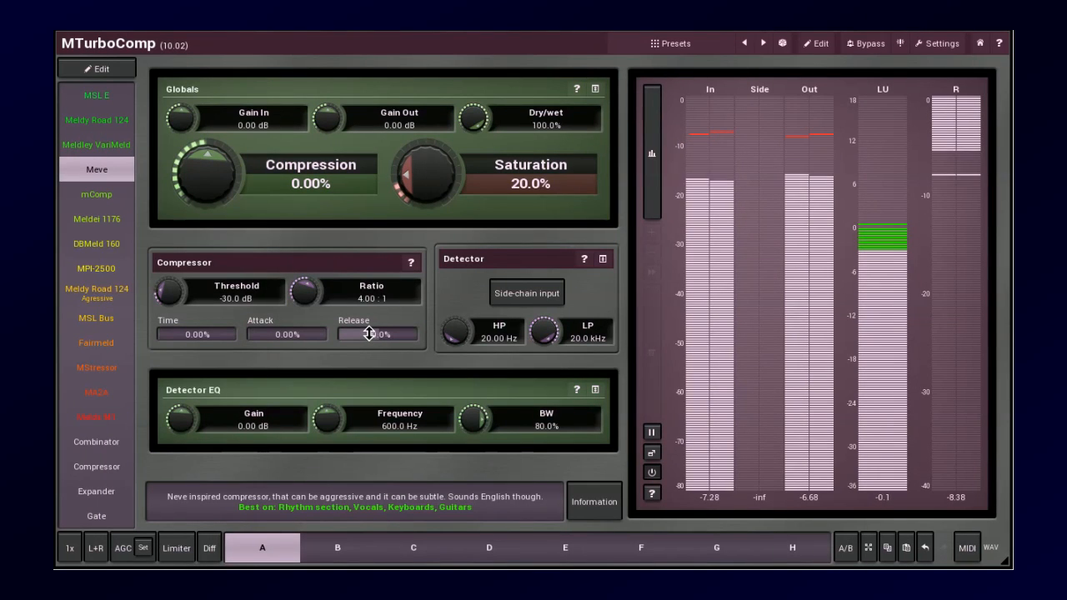
Try the Meve release at 0.40%, raise it to 99.6%, and switch the level meters to the time graph
drag(369, 334, 378, 359)
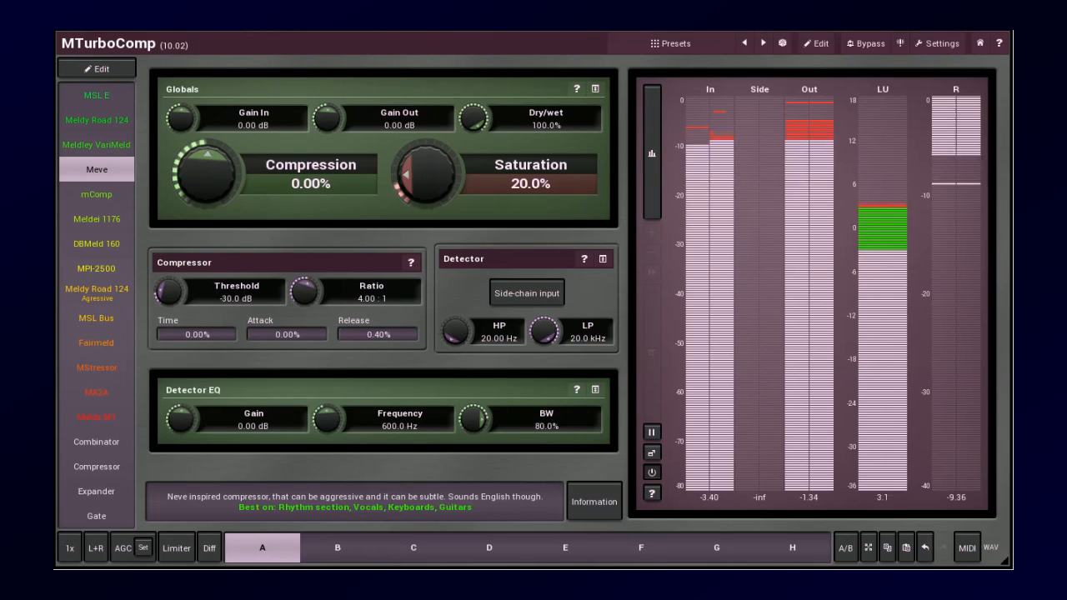
drag(377, 334, 378, 316)
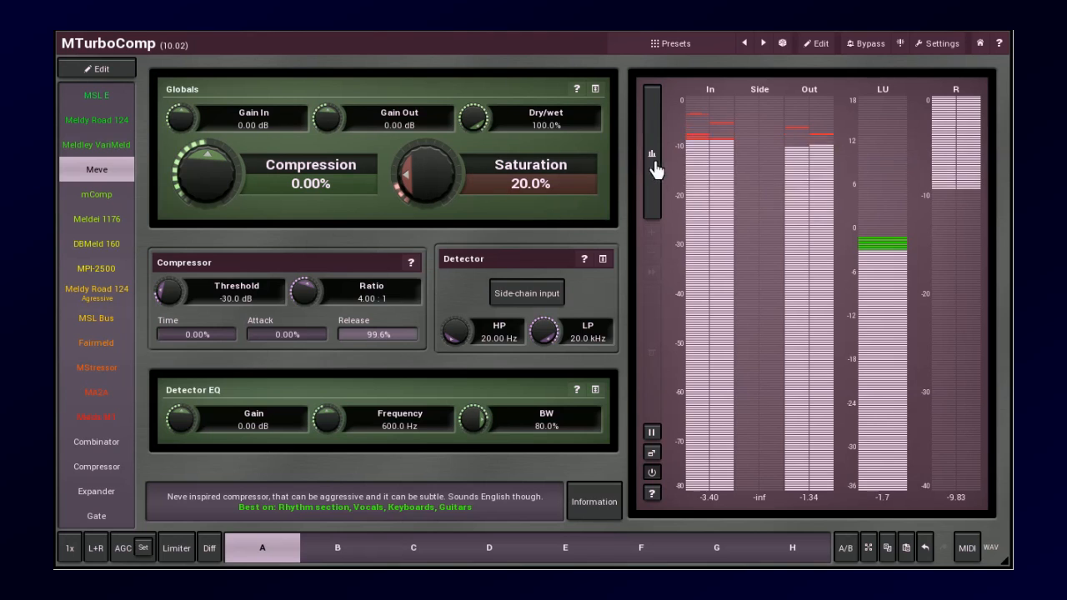
click(654, 170)
mouse_move(405, 333)
mouse_down()
mouse_move(405, 388)
mouse_move(402, 335)
mouse_up()
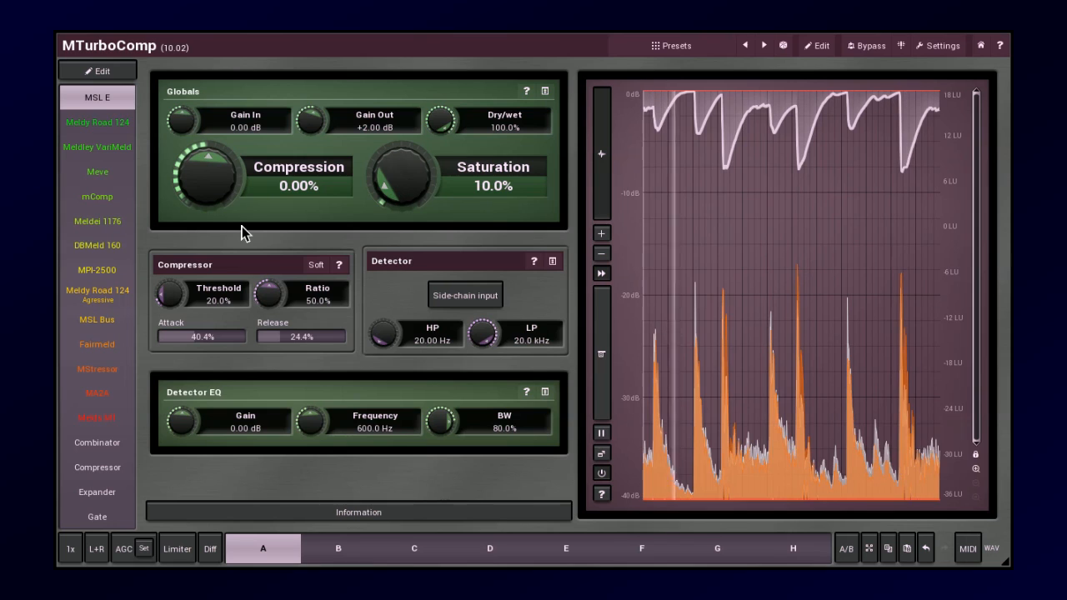
Try the MSL E compression at +100% and adjust the dry/wet mix
mouse_move(212, 189)
mouse_down()
mouse_move(212, 80)
mouse_move(209, 180)
mouse_up()
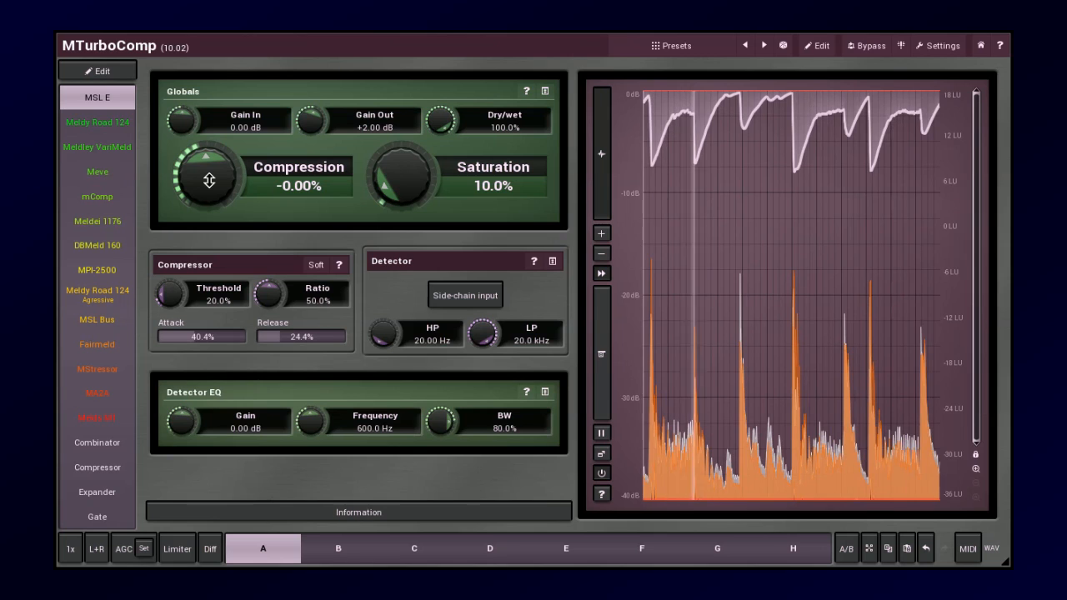
drag(209, 180, 209, 83)
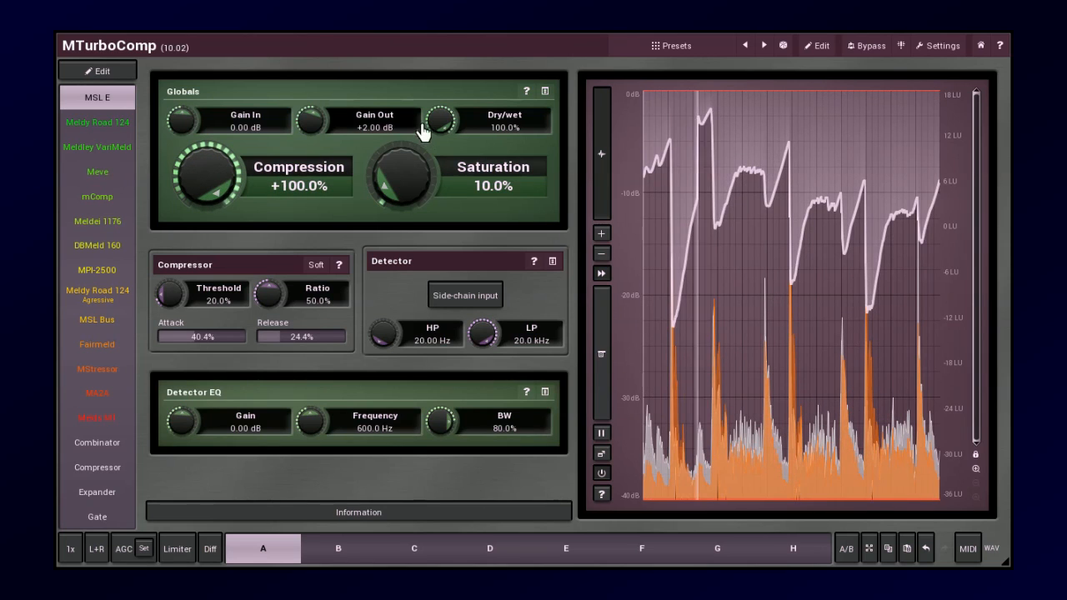
mouse_move(441, 120)
mouse_down()
mouse_move(440, 205)
mouse_move(440, 137)
mouse_up()
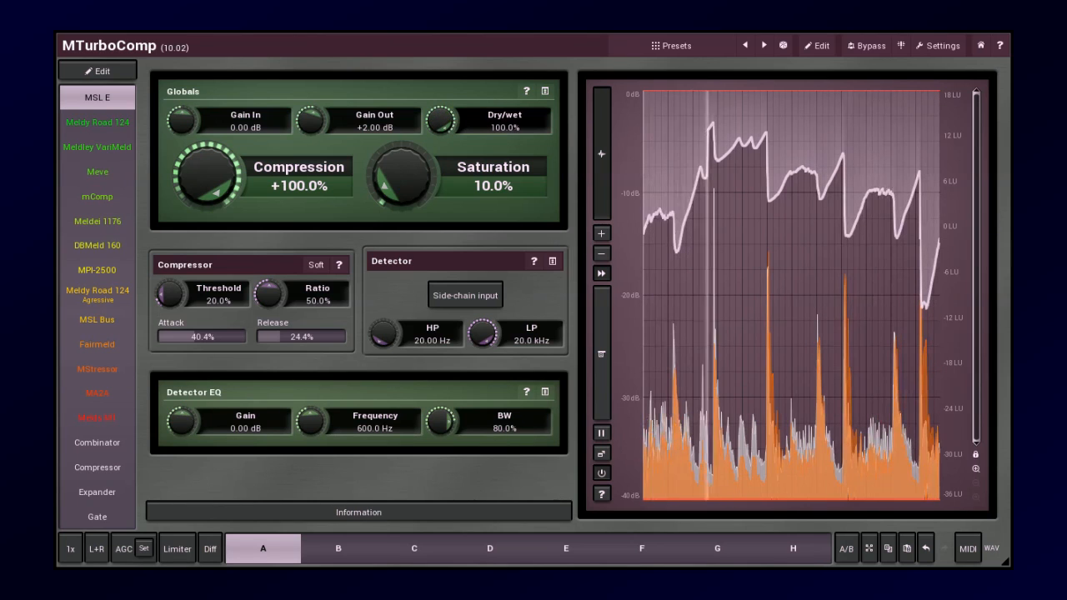
Set the MSL E compression to +20% and its saturation to 0%
drag(289, 146, 289, 227)
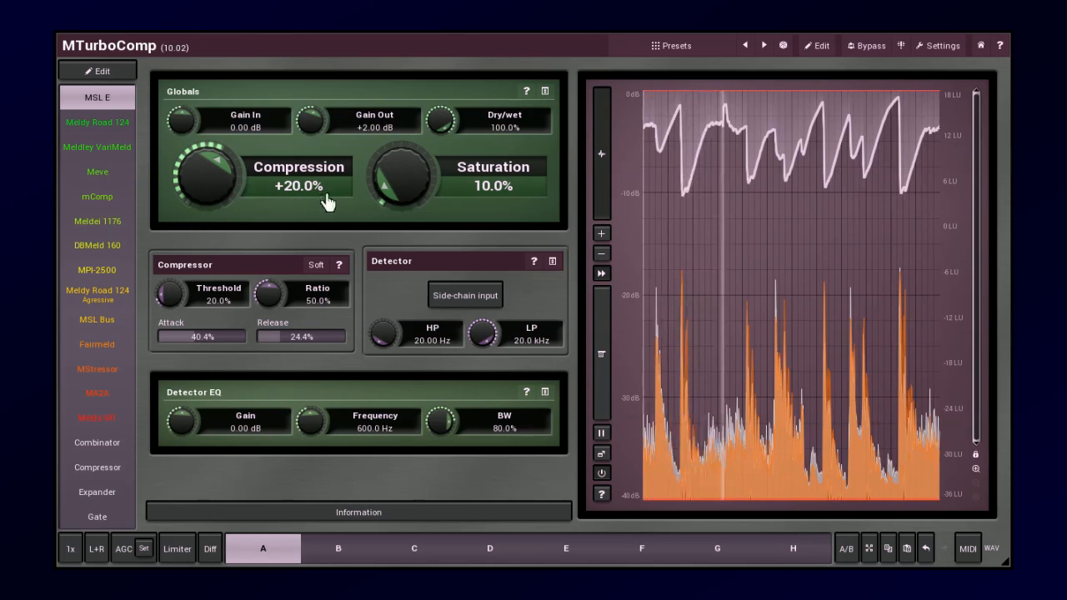
drag(405, 166, 401, 191)
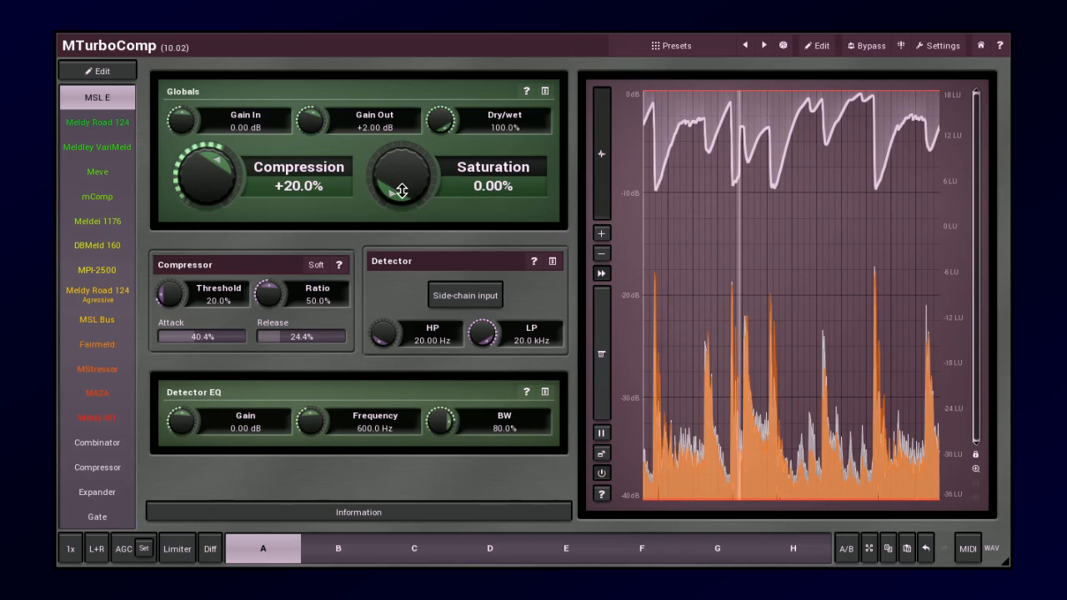
Load the MSL Bus compressor and set its detector filters to LP 108.8 Hz and HP 35.13 Hz
click(97, 319)
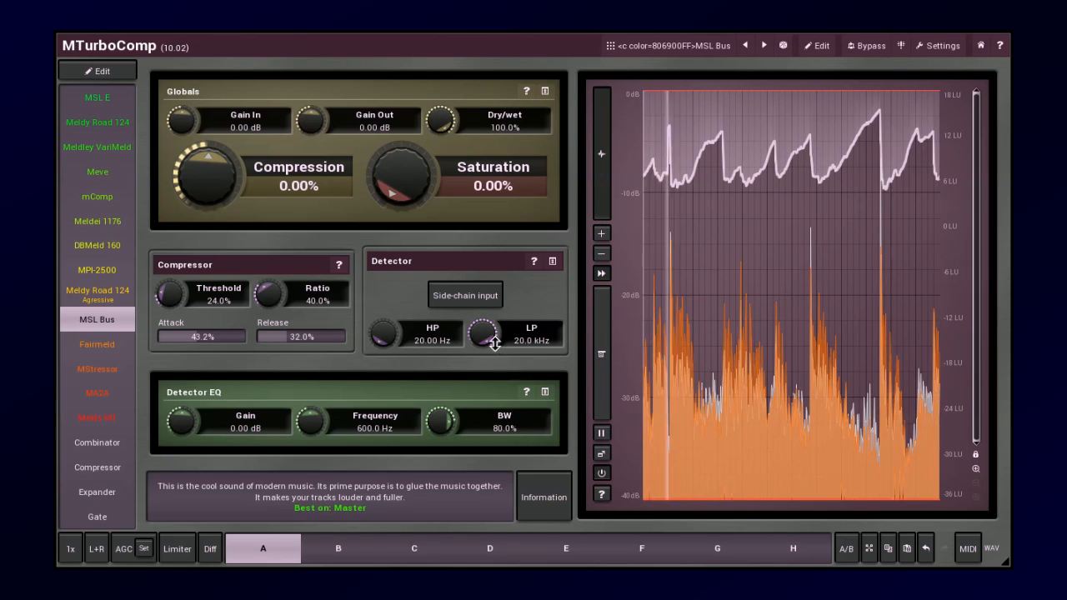
drag(482, 333, 481, 412)
mouse_move(384, 333)
mouse_down()
mouse_move(383, 320)
mouse_move(387, 334)
mouse_up()
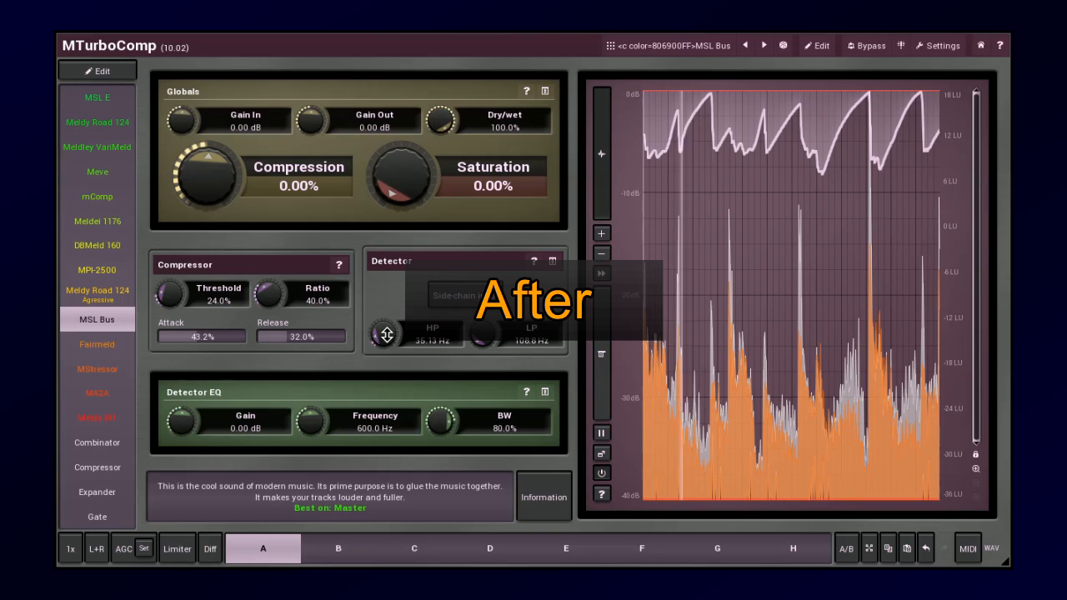
Bypass the MSL Bus compressor and re-enable it to compare the sound before and after processing
click(867, 47)
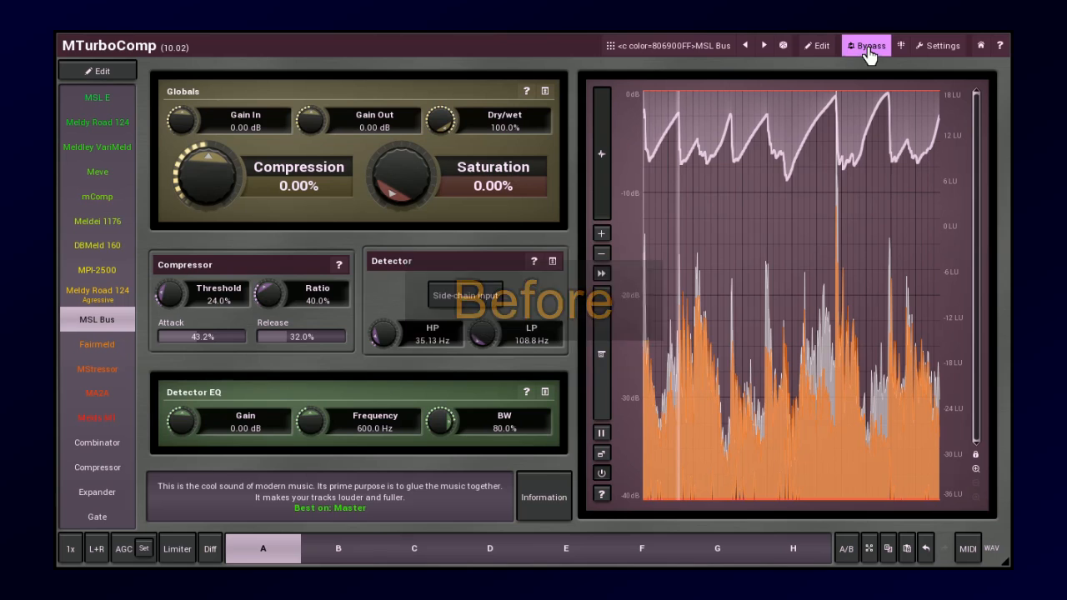
click(869, 49)
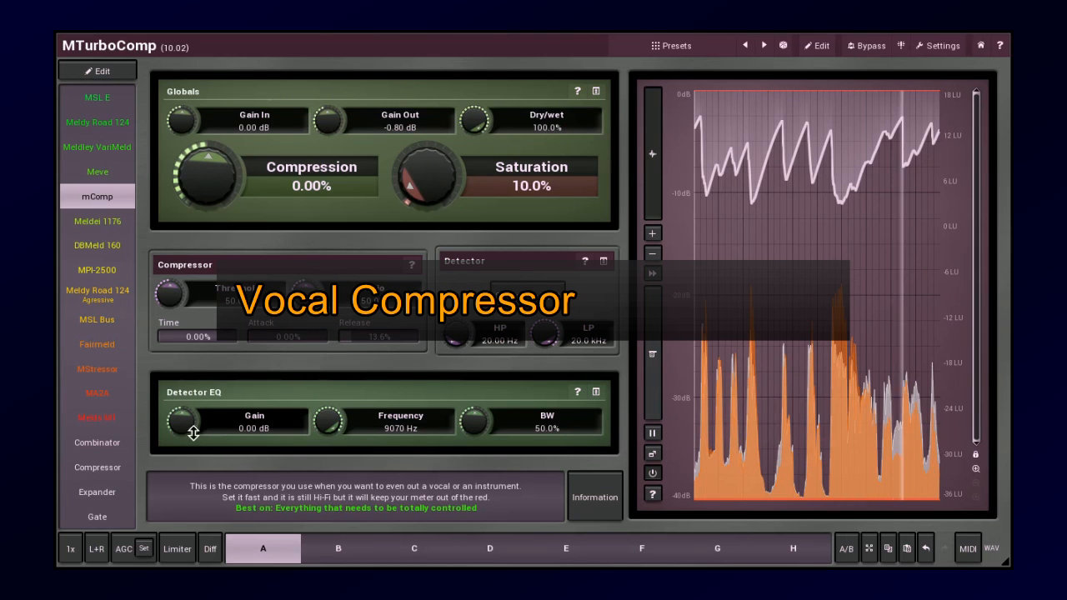
Try the mComp detector EQ gain at +6.14 dB, reset it to 0.00 dB, and lower it below zero
drag(182, 424, 182, 402)
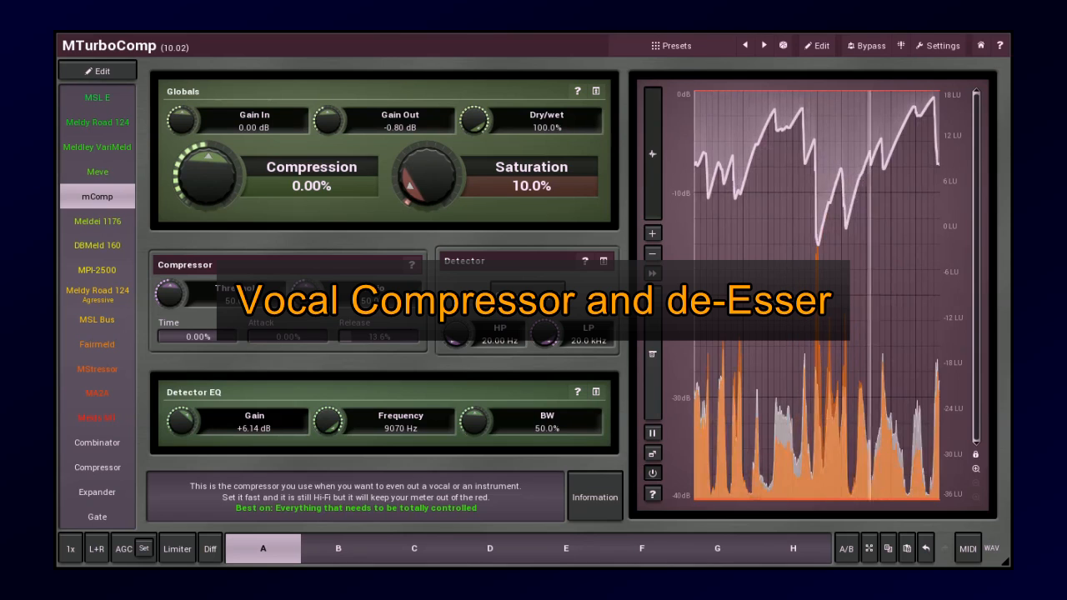
double_click(181, 421)
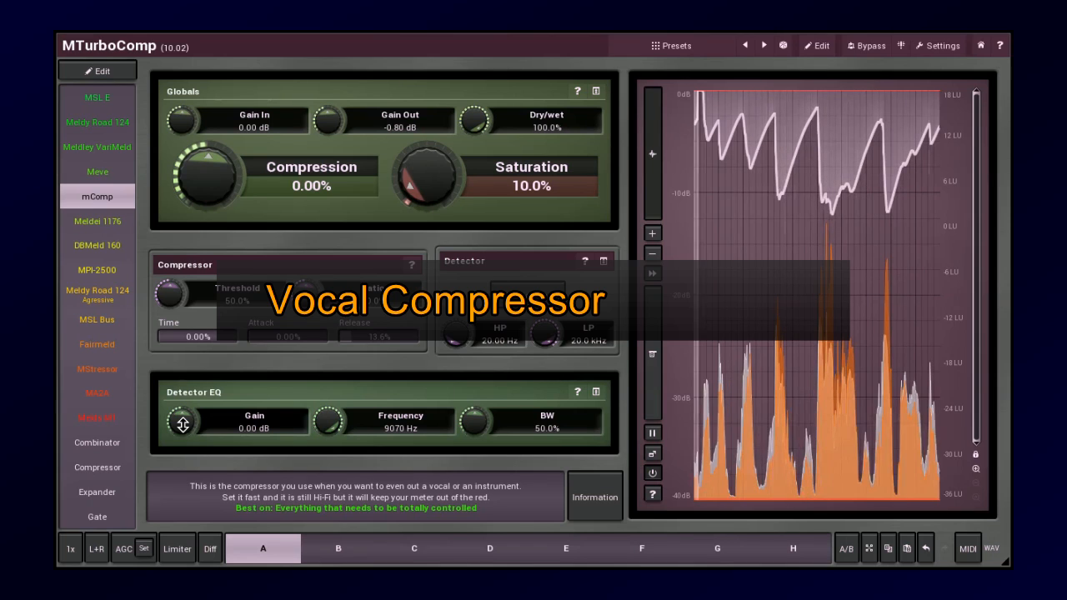
drag(182, 422, 182, 460)
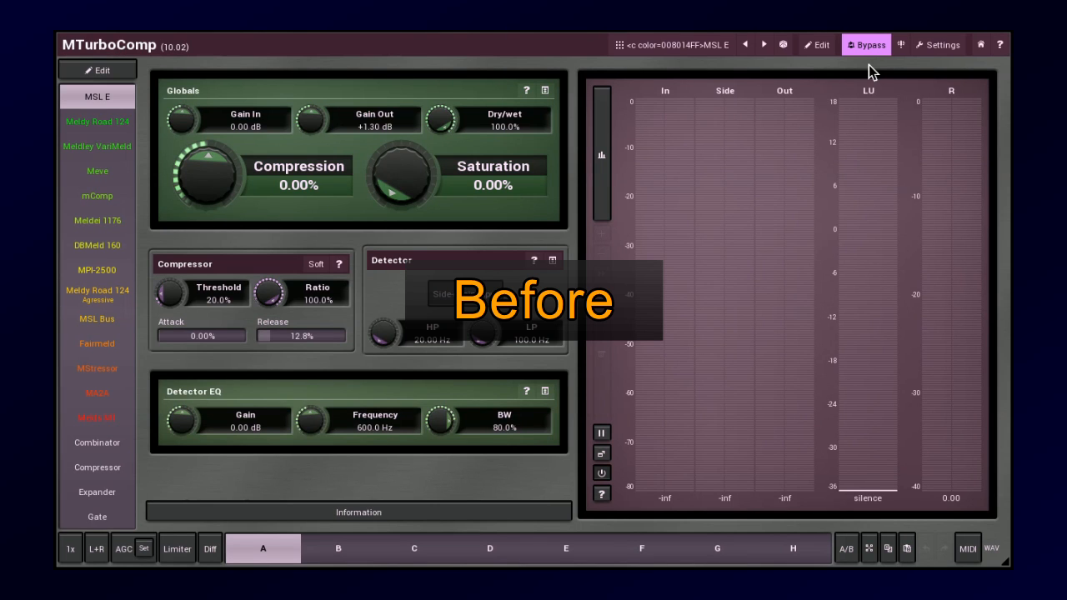
Turn off the MSL E bypass and automatically set the MSL Bus output gain to -2.15 dB
click(866, 46)
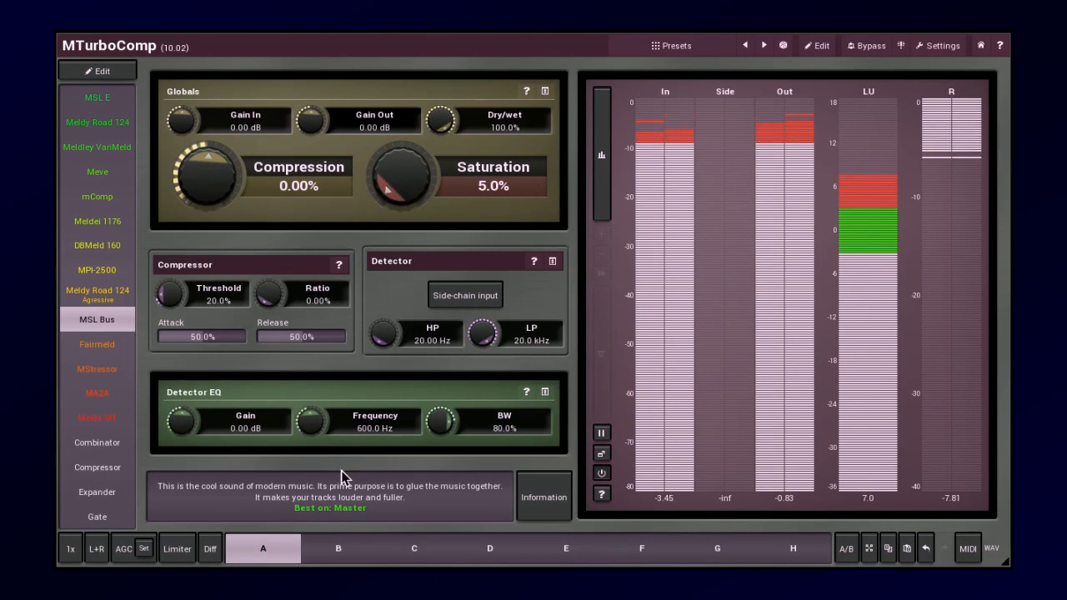
click(144, 549)
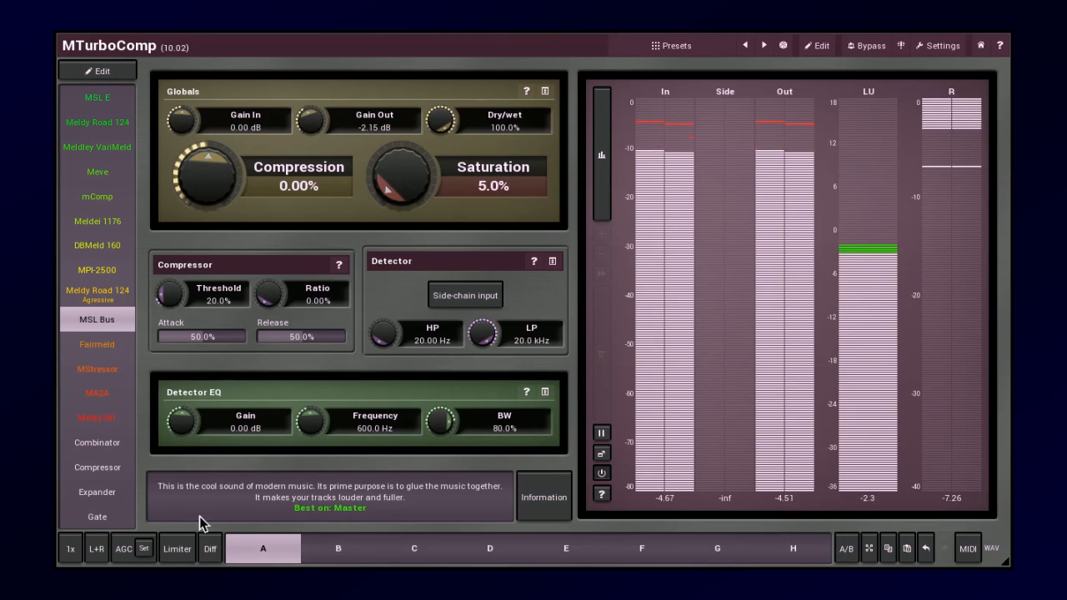
Bypass and re-enable the MSL Bus compressor twice to compare the unprocessed and compressed sound
click(872, 50)
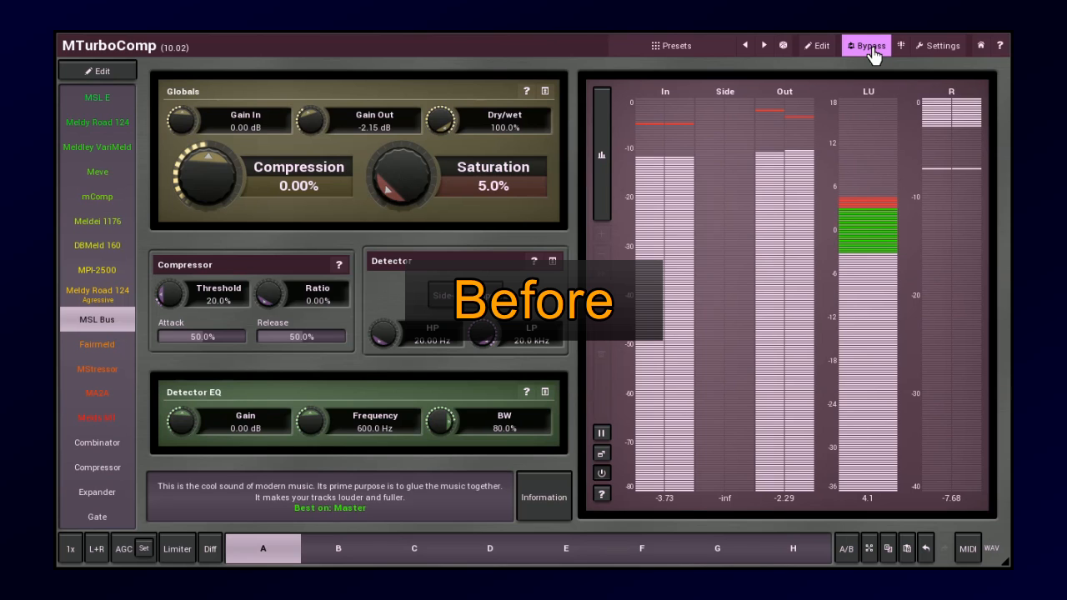
click(872, 50)
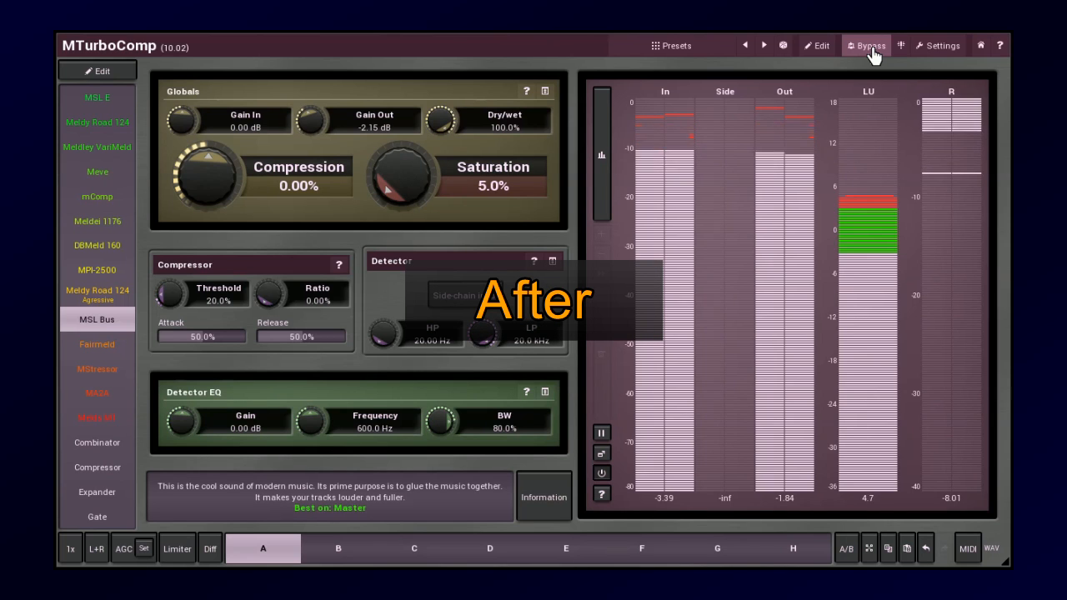
click(872, 50)
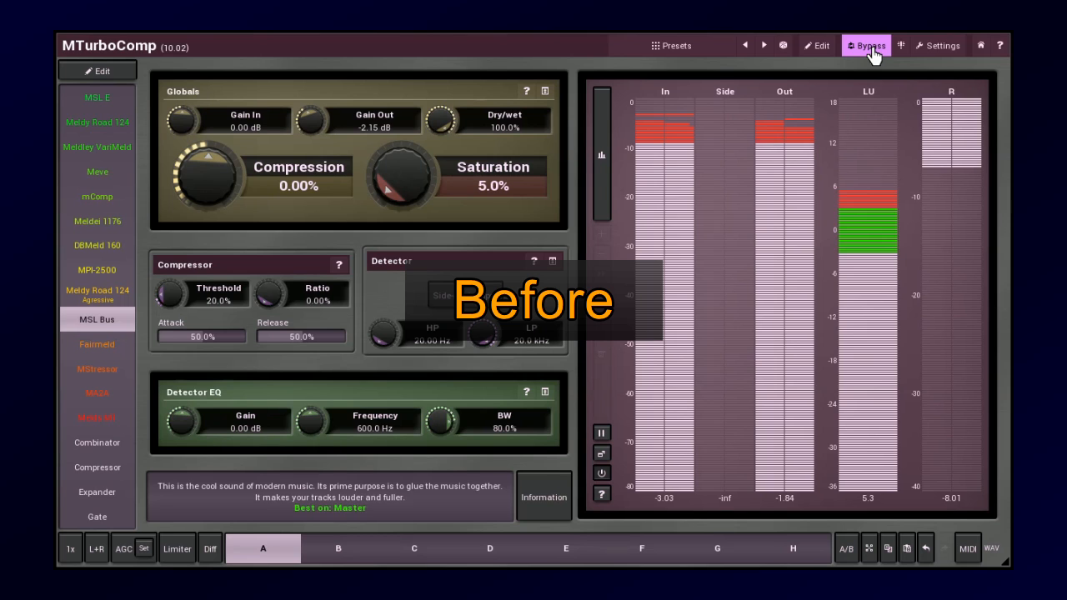
click(872, 50)
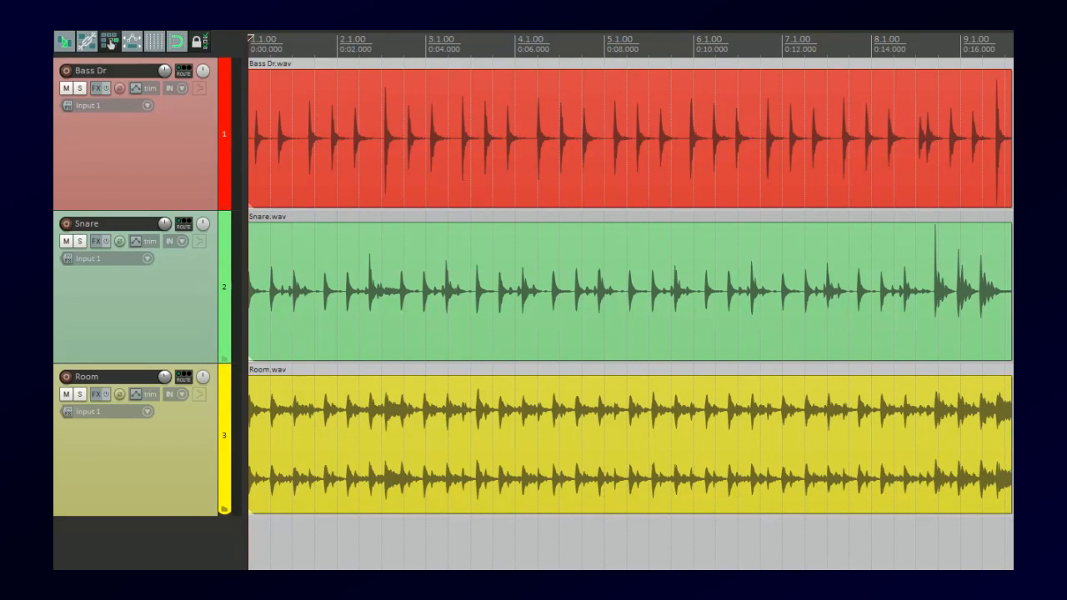
With the drum tracks playing, automatically set MStressor's output gain to +2.10 dB and compare it against bypass
key(space)
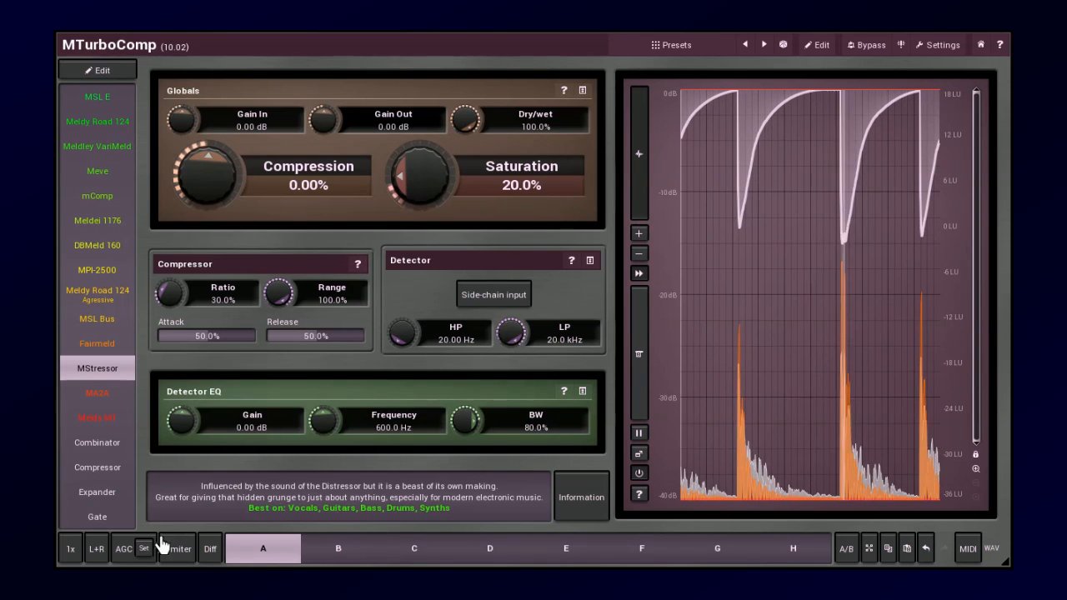
click(144, 550)
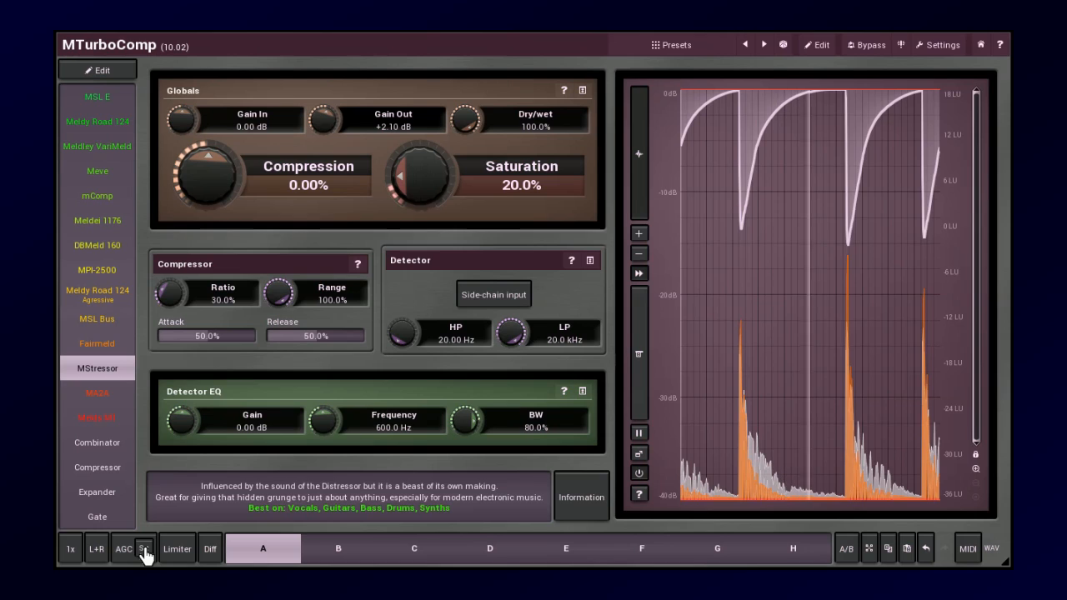
click(870, 47)
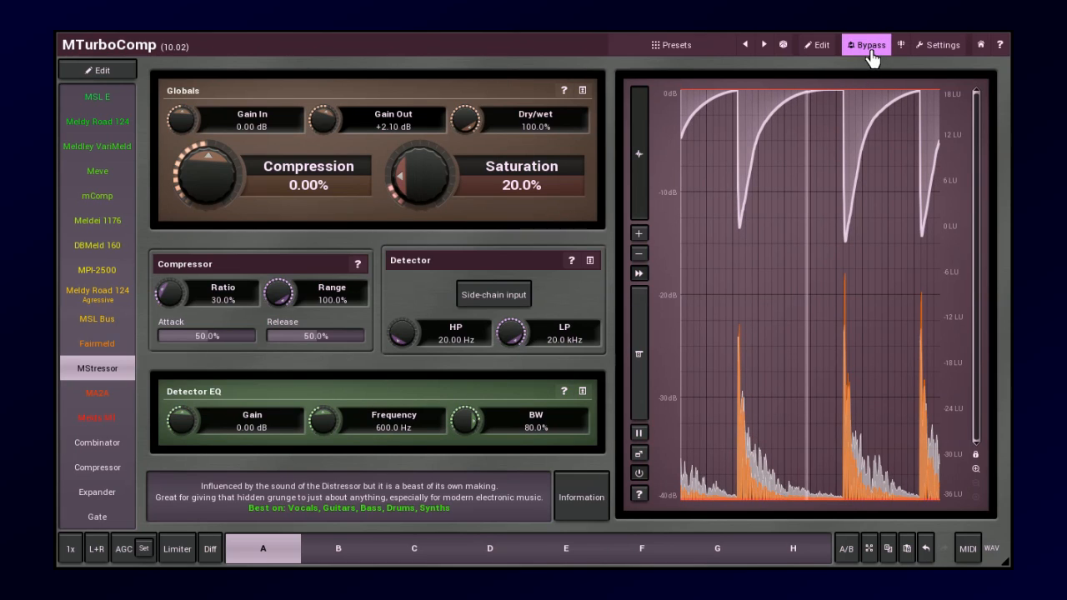
click(870, 47)
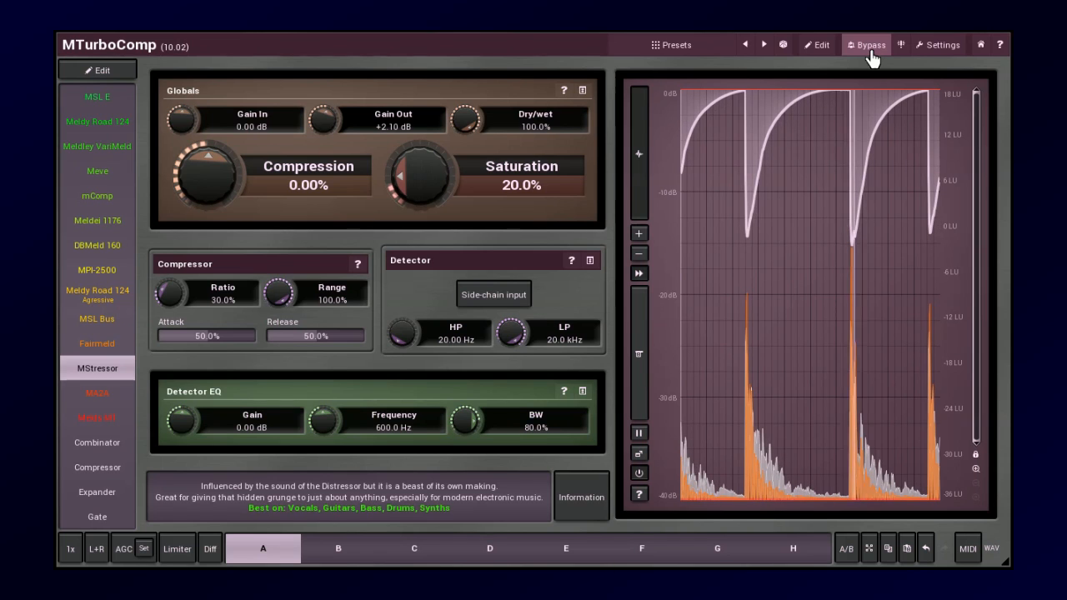
Set the MStressor compression to +71.2% and automatically match its output gain
drag(206, 172, 205, 128)
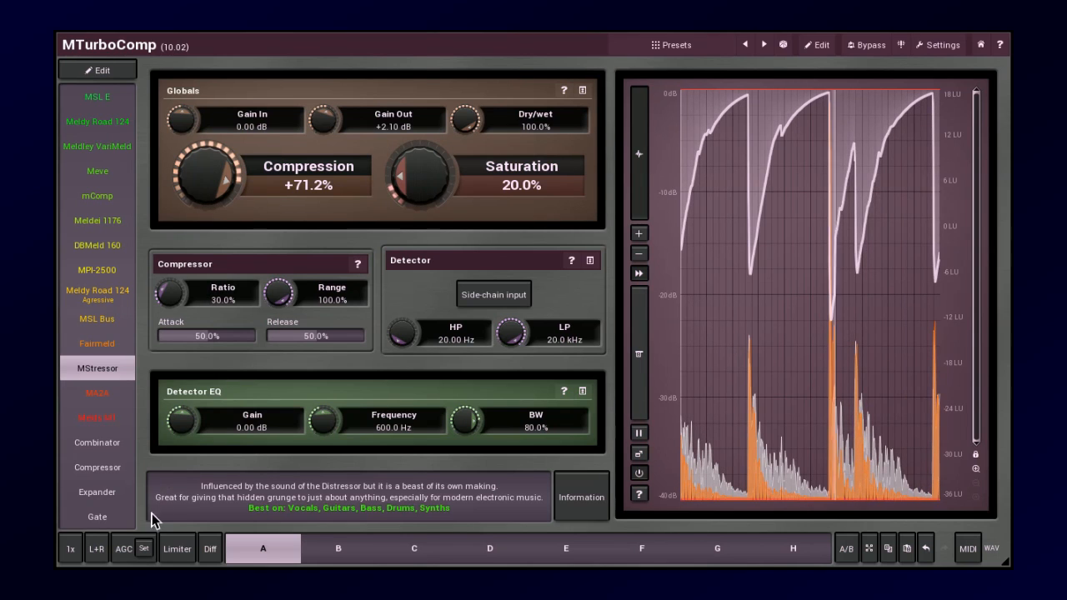
click(144, 550)
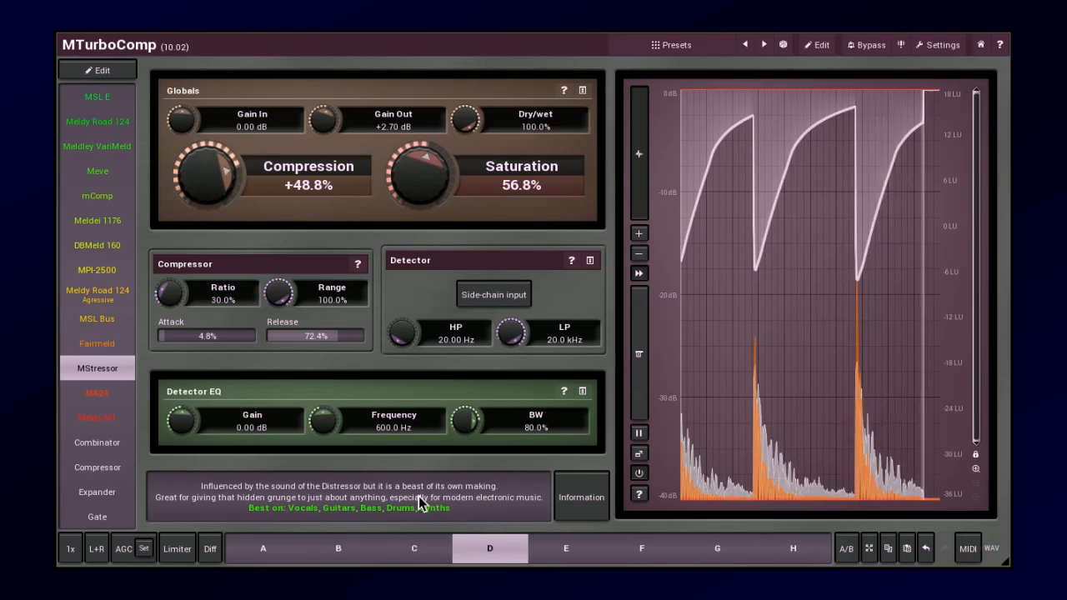
Compare the MStressor settings stored in slots A, B, C and D, finishing on slot A
click(414, 555)
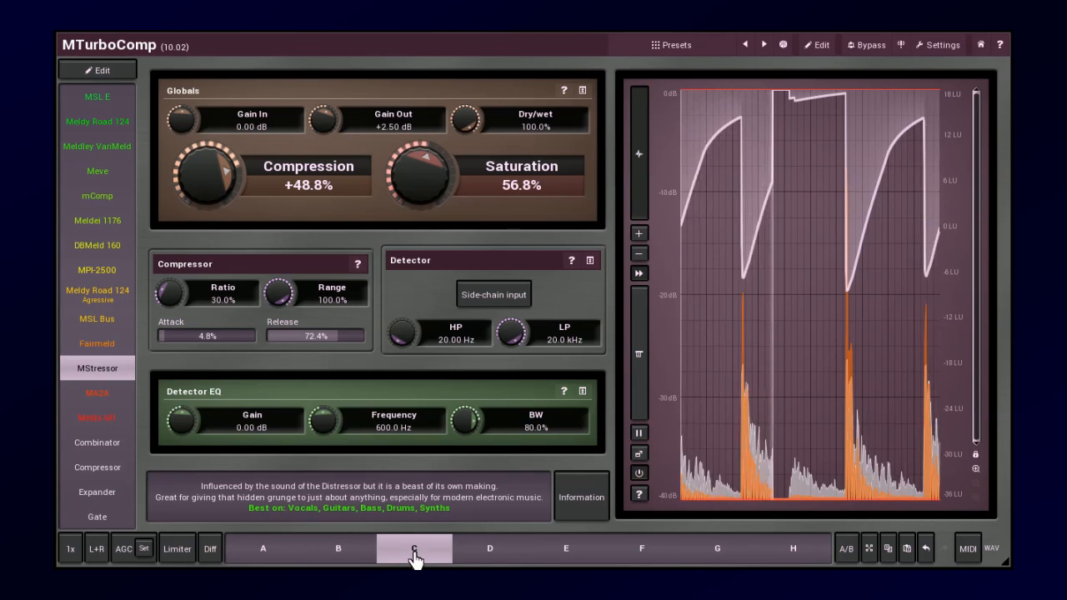
click(341, 557)
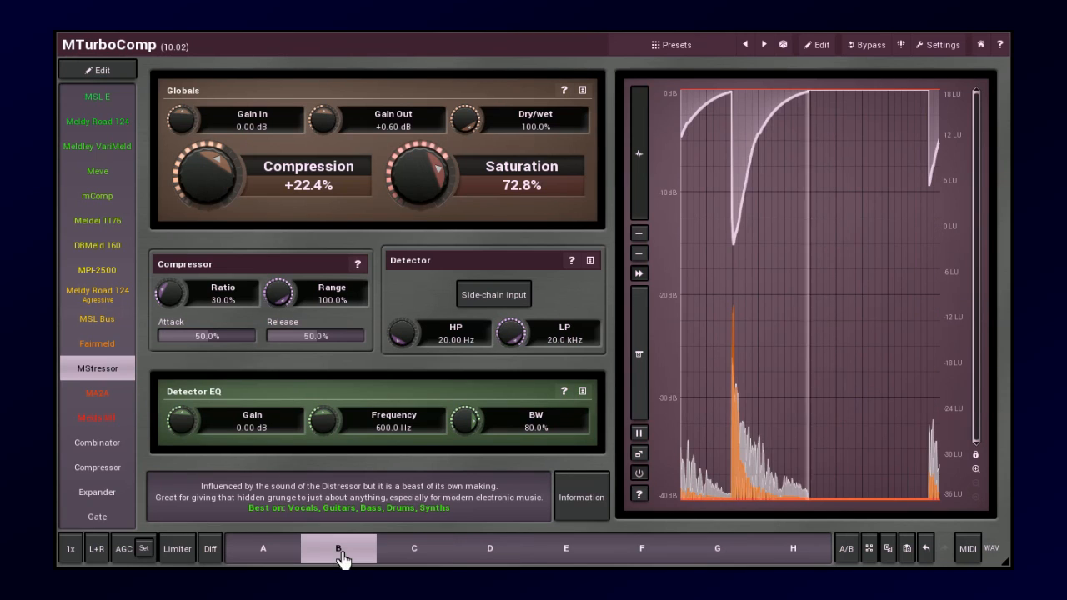
click(262, 554)
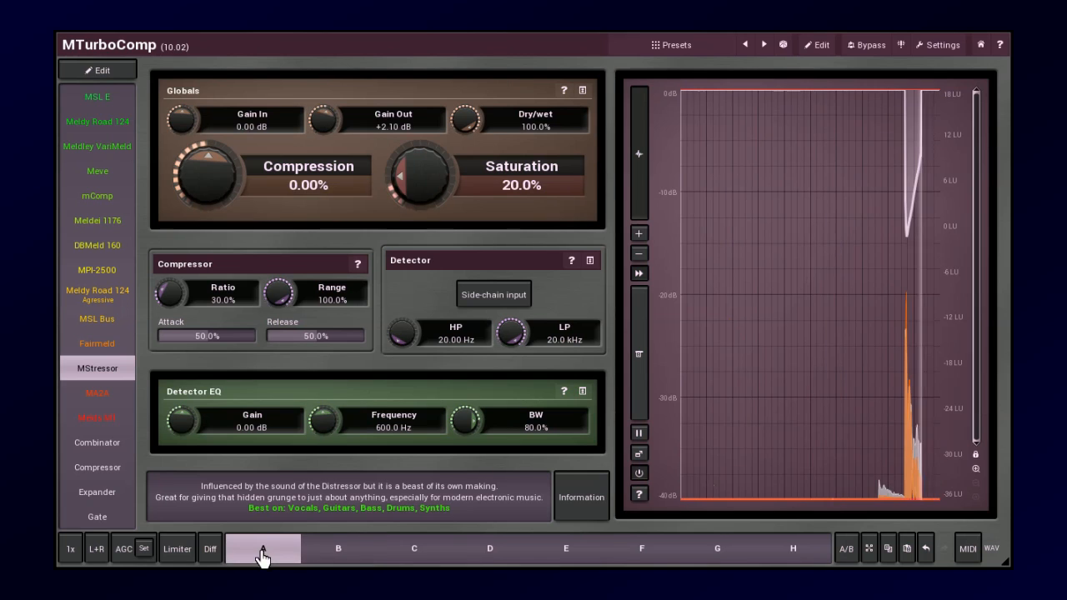
click(419, 553)
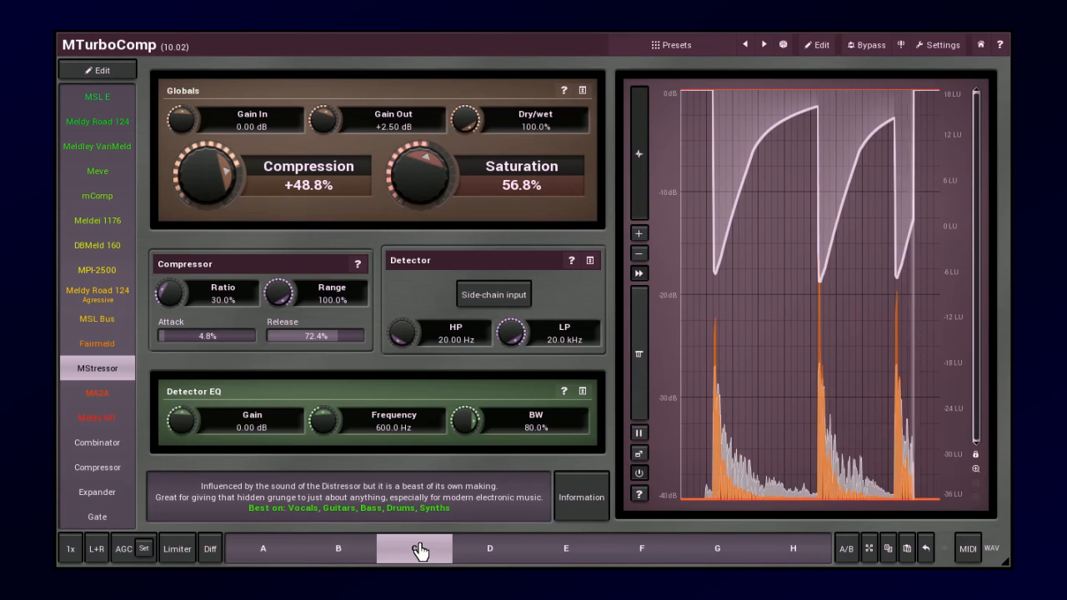
click(485, 554)
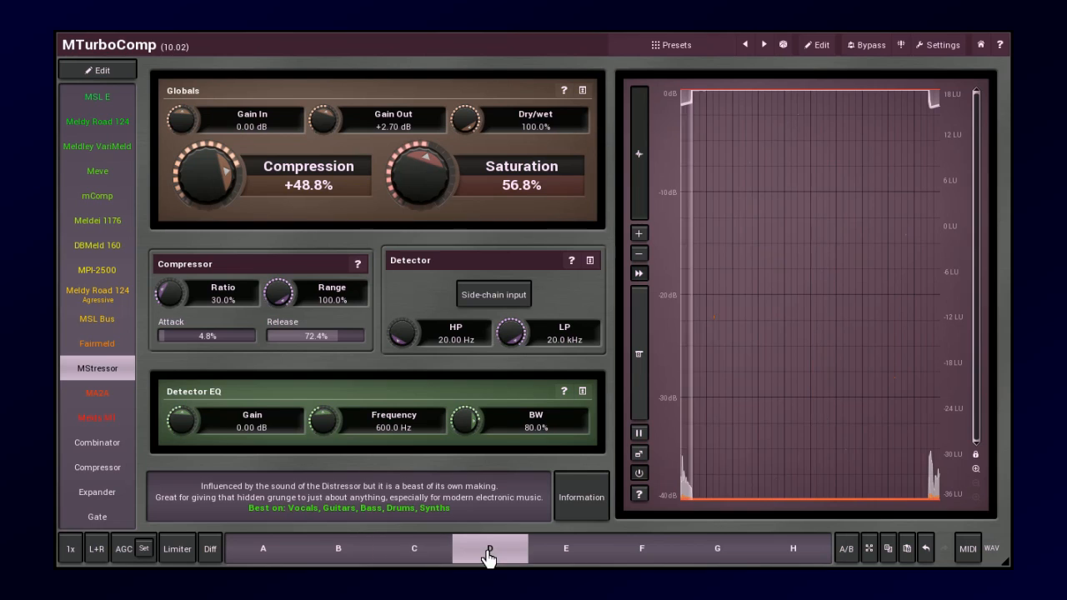
click(261, 560)
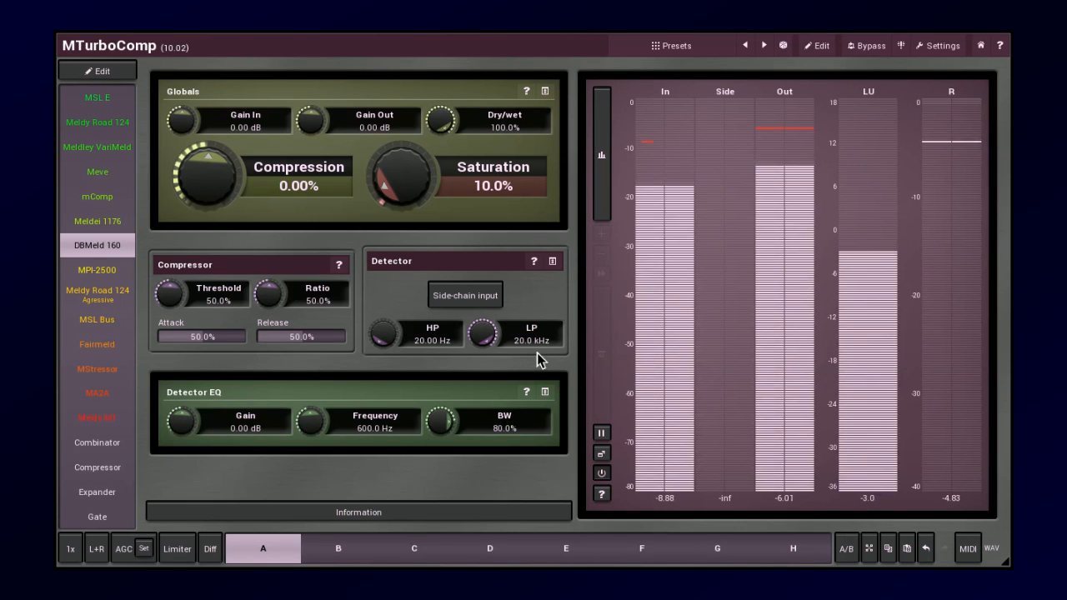
Set the DBMeld 160 compression to +51.2% and automatically match its output gain
drag(216, 183, 216, 159)
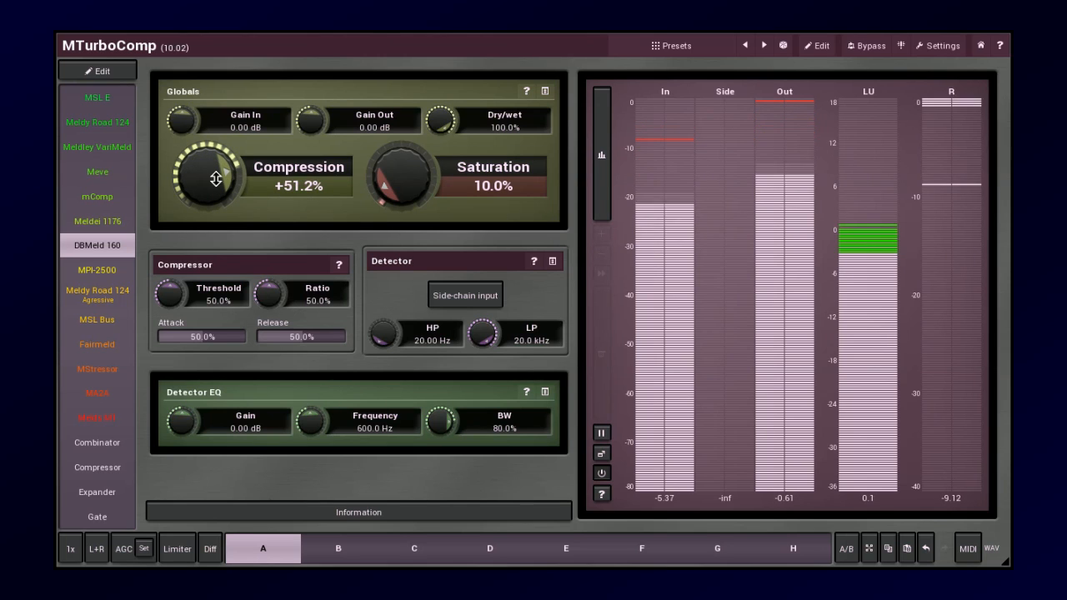
click(143, 550)
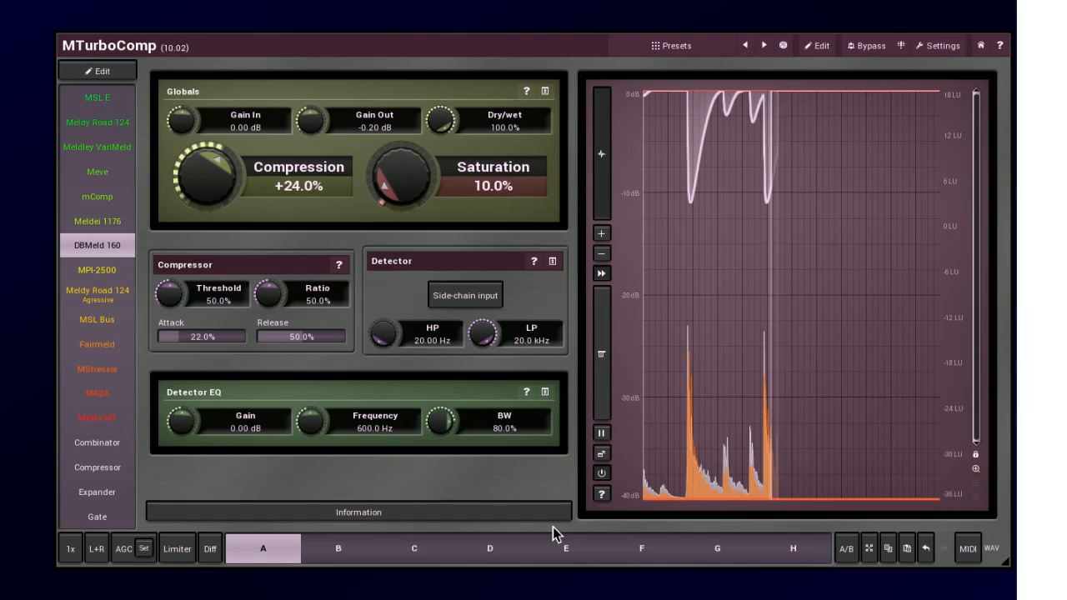
Compare the DBMeld 160 settings stored in slots A, B, C and D, finishing on slot A
click(414, 550)
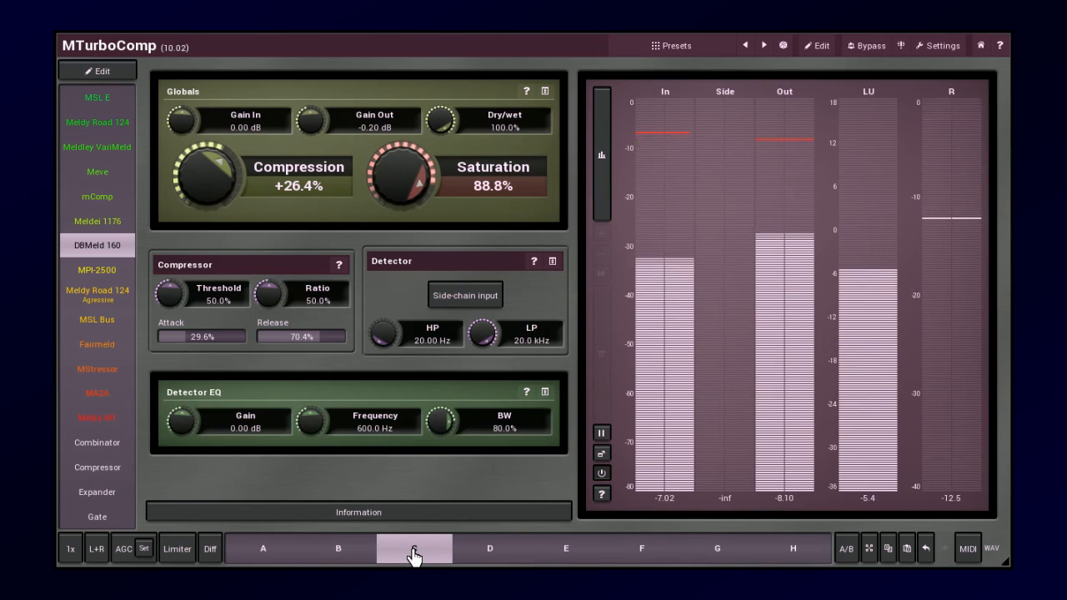
click(511, 551)
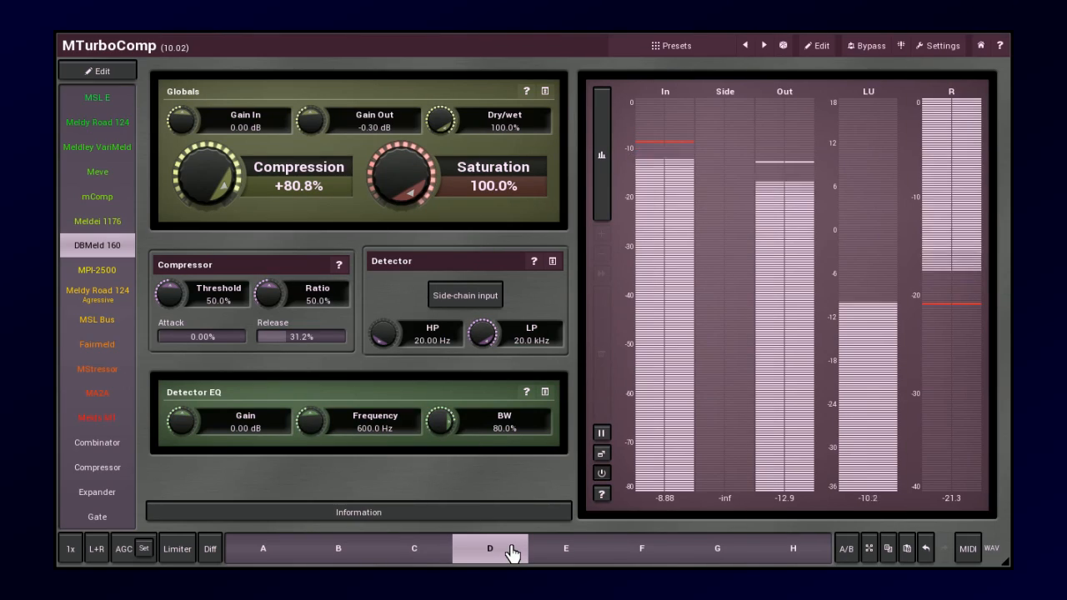
click(417, 555)
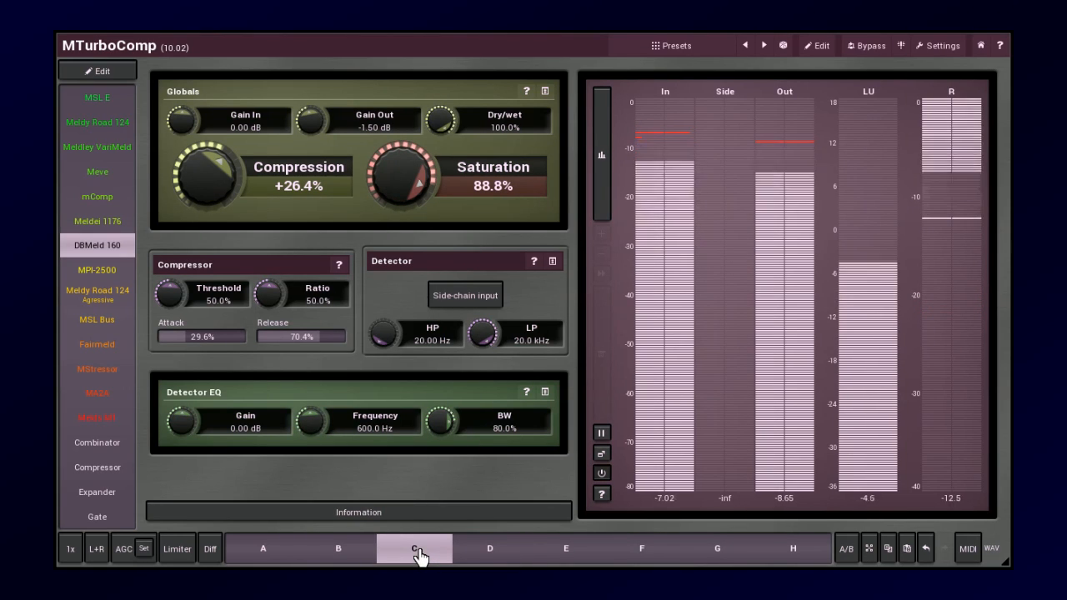
click(346, 557)
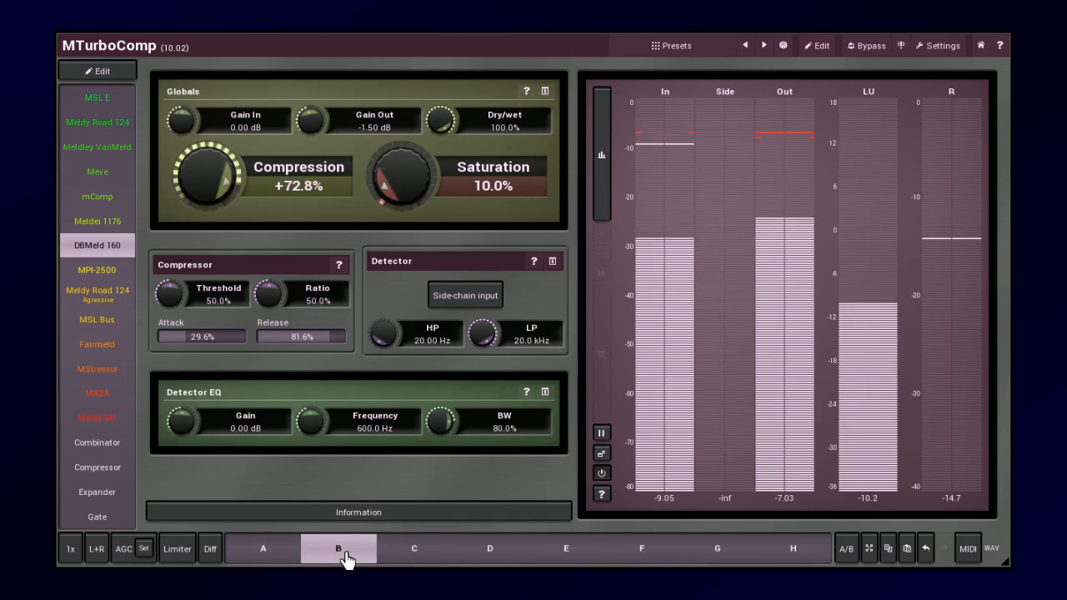
click(265, 557)
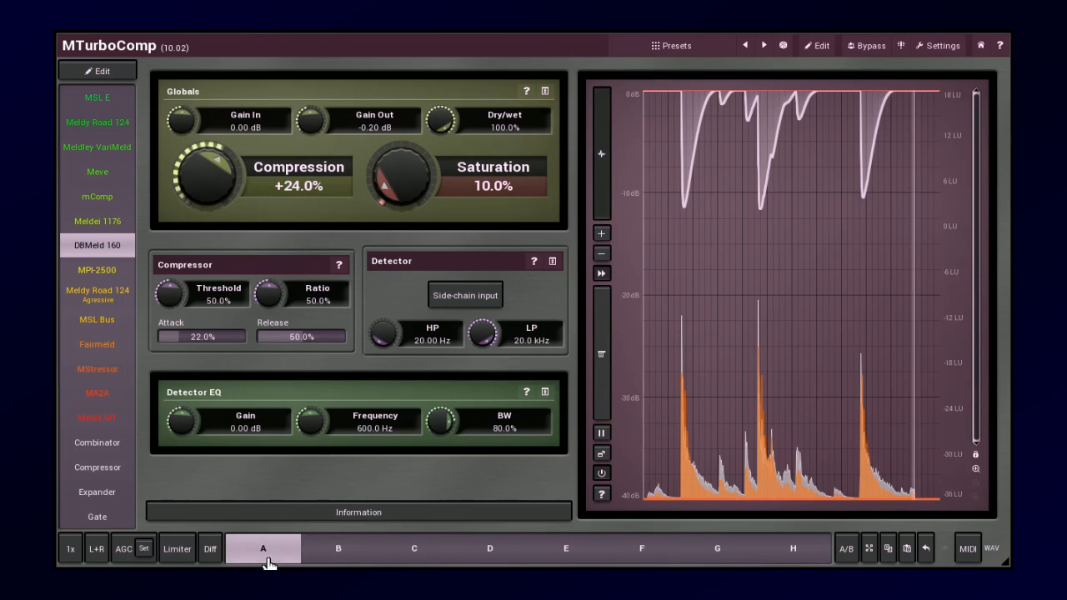
click(417, 552)
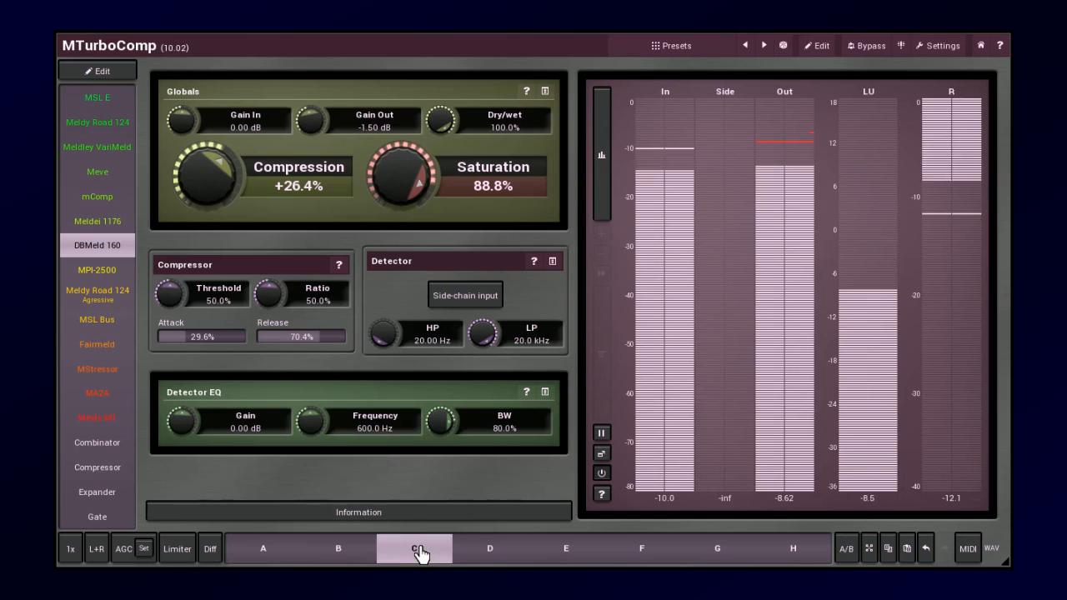
click(264, 555)
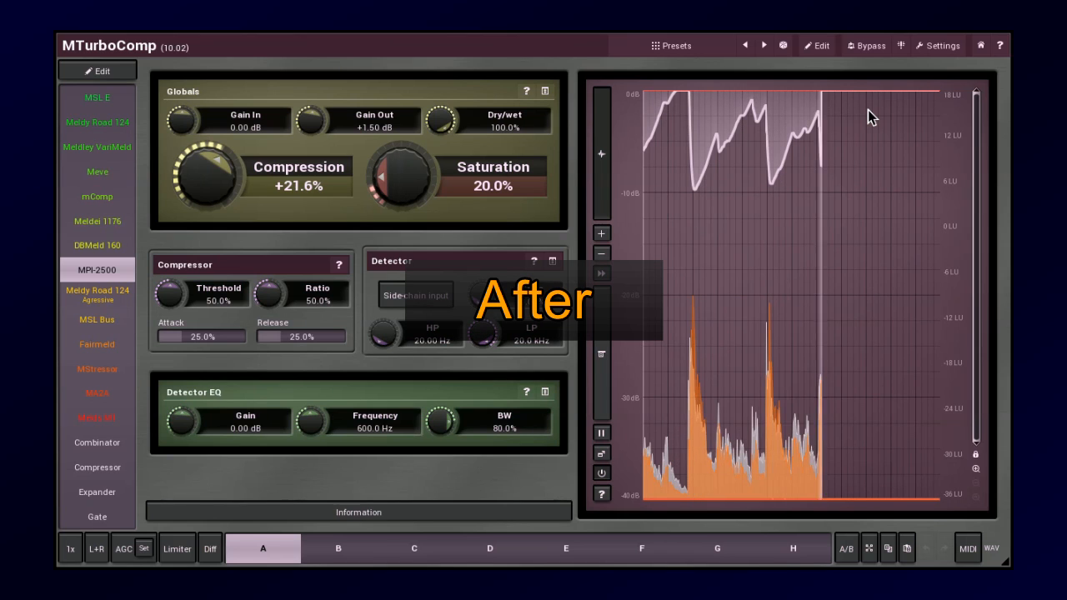
Bypass the MPI-2500 compressor and re-enable it to compare the sound before and after processing
click(869, 51)
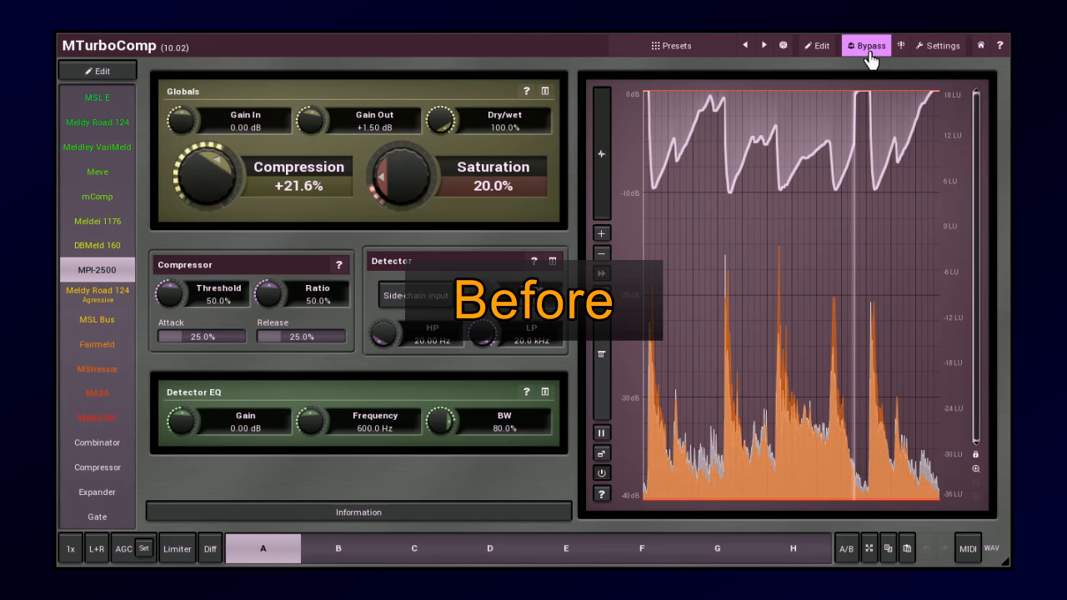
click(868, 52)
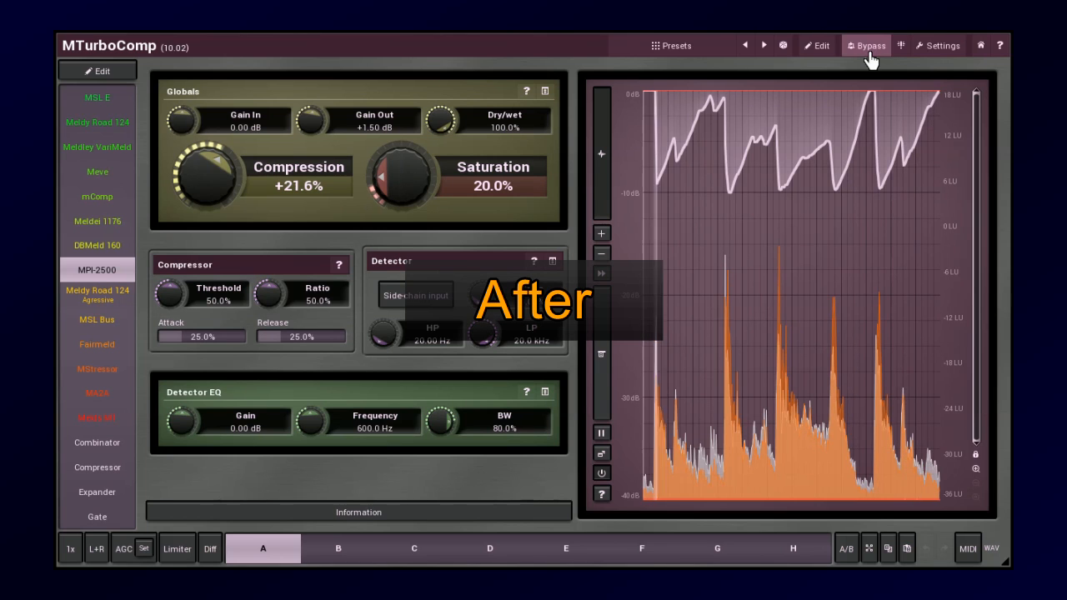